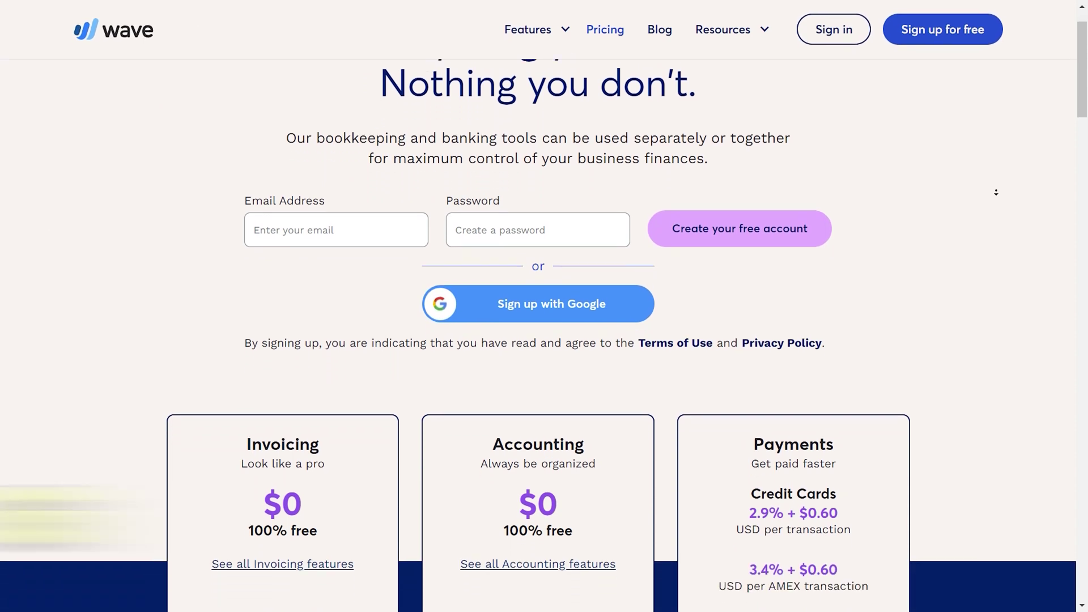
{"action": "scroll", "coordinate": [996, 195], "scroll_direction": "down", "scroll_amount": 5}
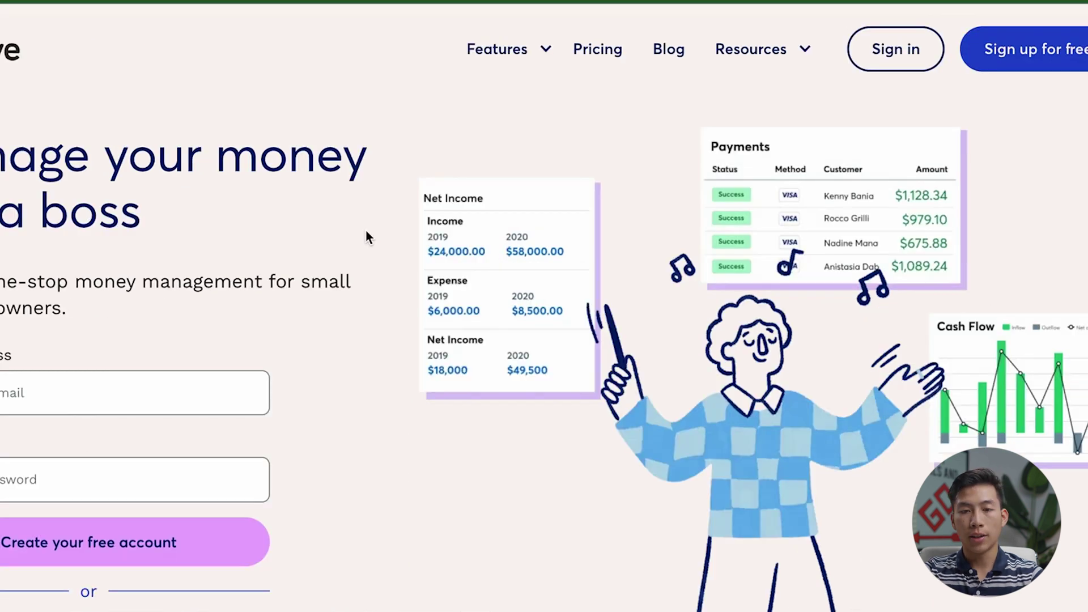
Scroll the Wave homepage and open the Features overview from the top navigation.
{"action": "left_click", "coordinate": [513, 54]}
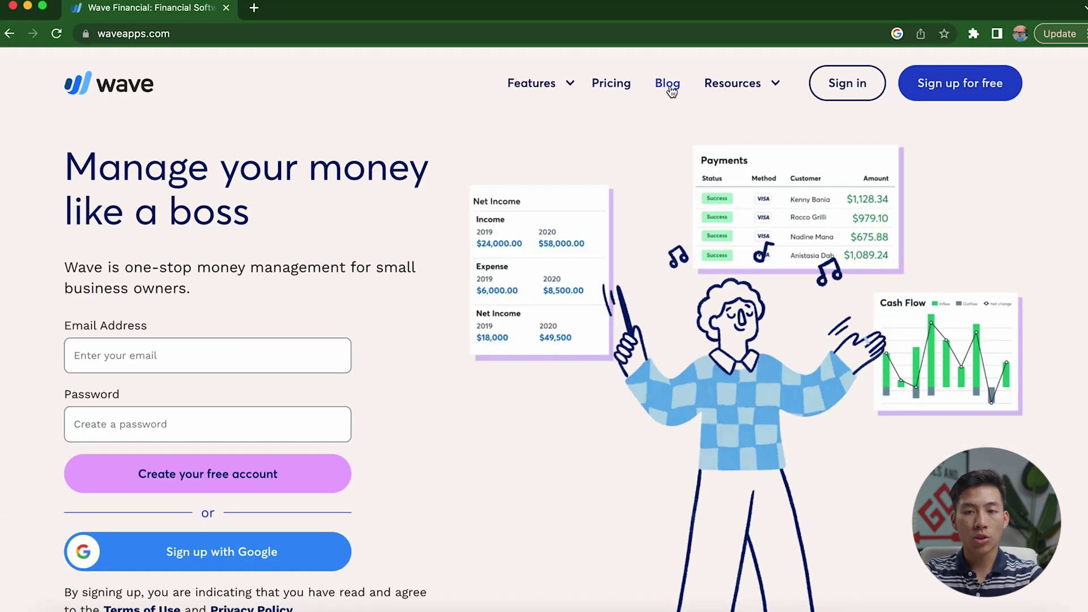
Scroll through the Wave blog articles, then go to the Pricing page.
{"action": "left_click", "coordinate": [668, 49]}
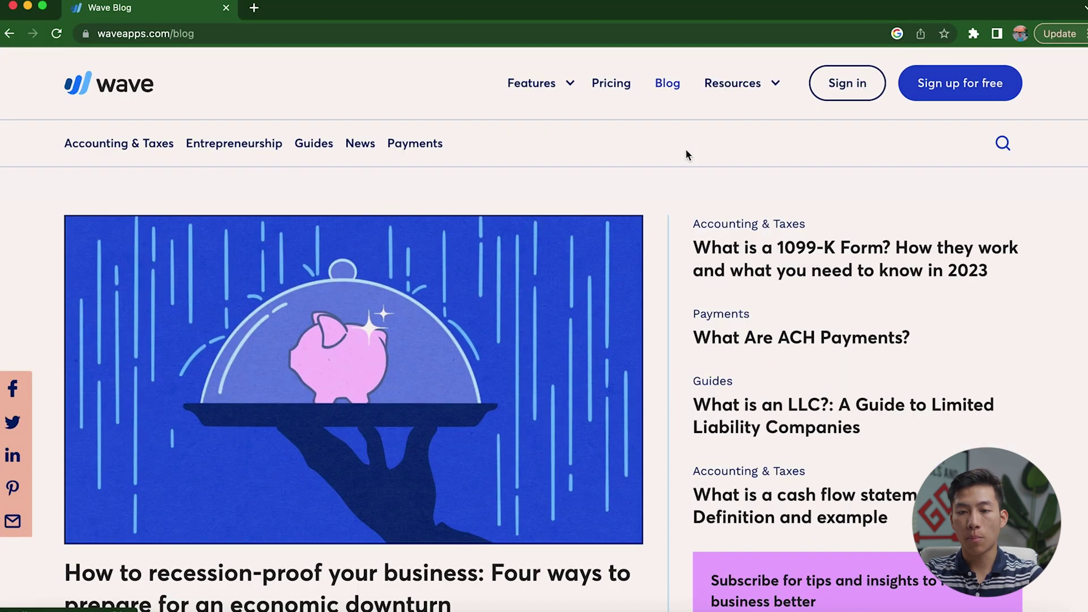
{"action": "scroll", "coordinate": [665, 220], "scroll_direction": "down", "scroll_amount": 2}
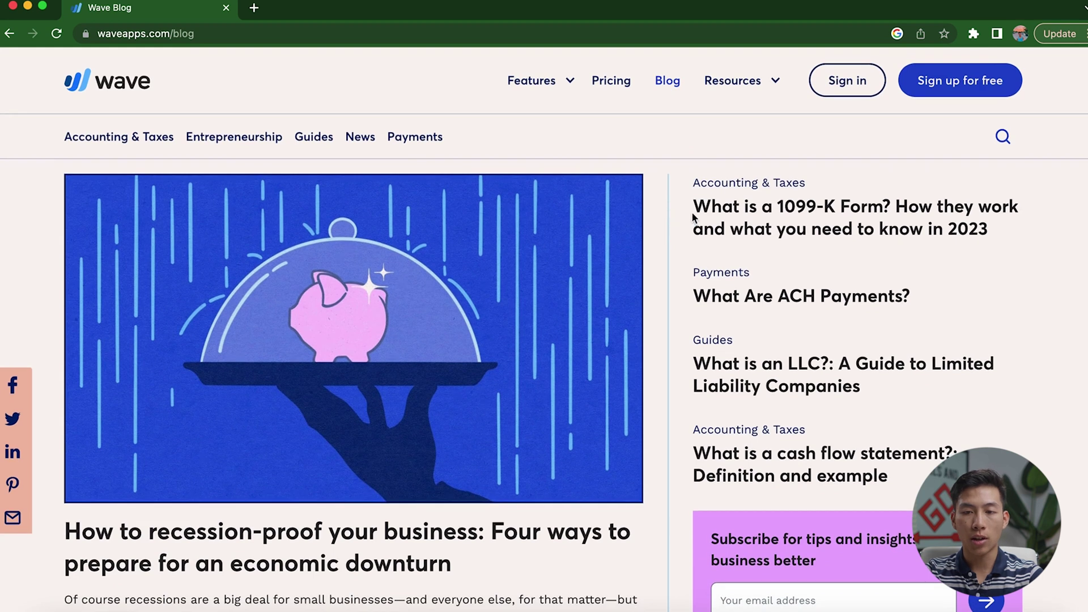
{"action": "scroll", "coordinate": [669, 306], "scroll_direction": "down", "scroll_amount": 3}
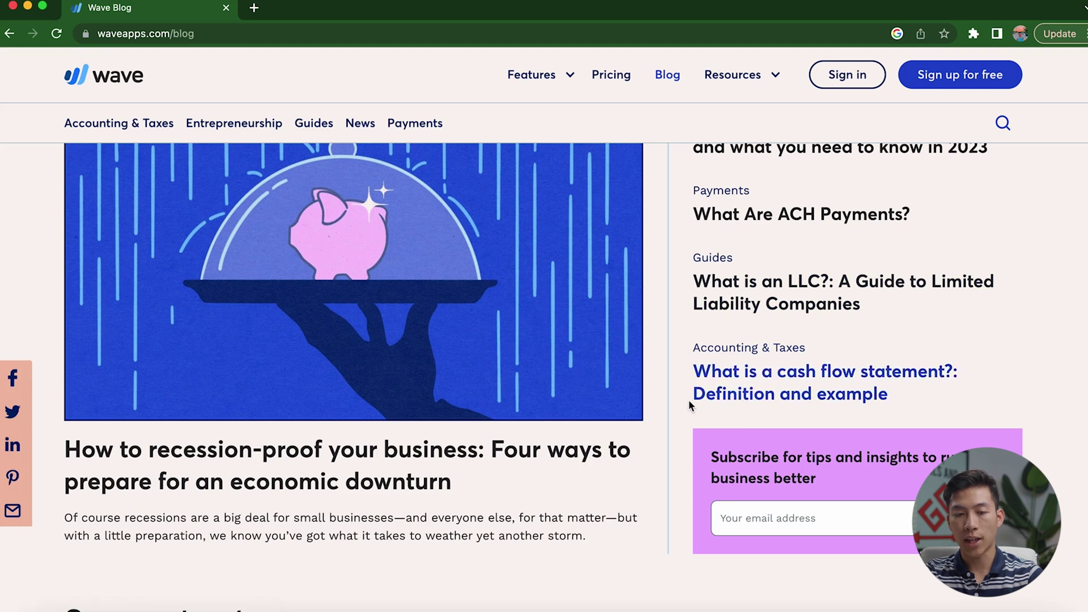
{"action": "scroll", "coordinate": [697, 414], "scroll_direction": "down", "scroll_amount": 10}
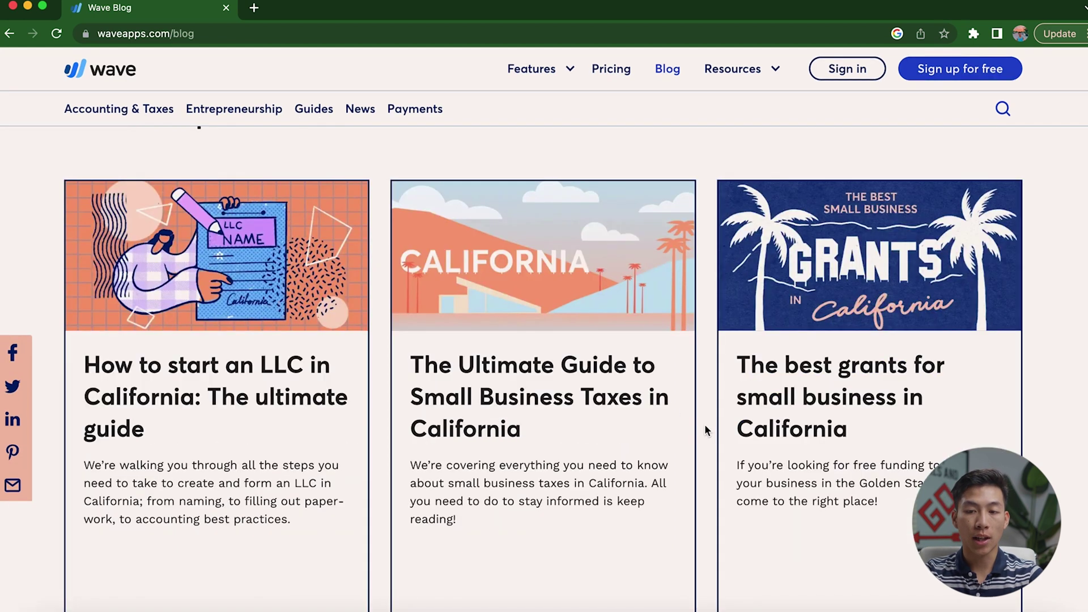
{"action": "scroll", "coordinate": [705, 424], "scroll_direction": "down", "scroll_amount": 8}
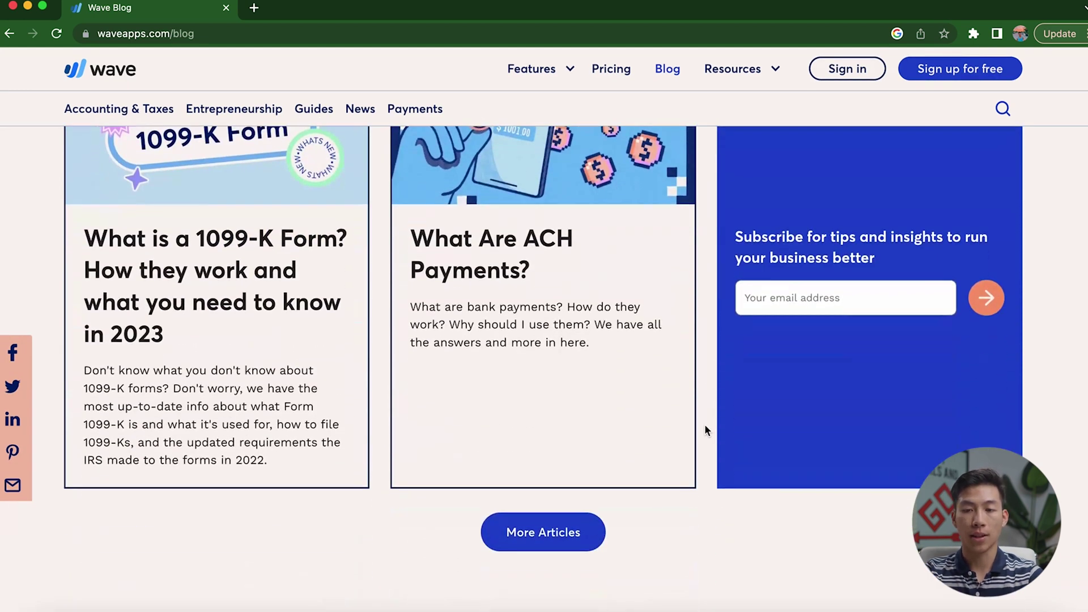
{"action": "left_click", "coordinate": [612, 82]}
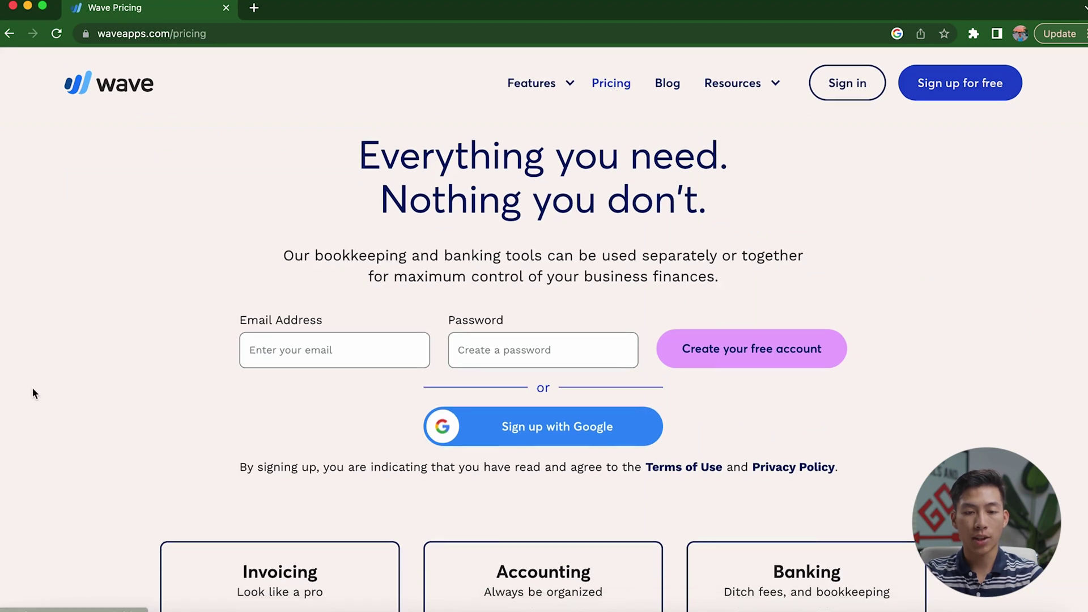
{"action": "scroll", "coordinate": [33, 389], "scroll_direction": "down", "scroll_amount": 5}
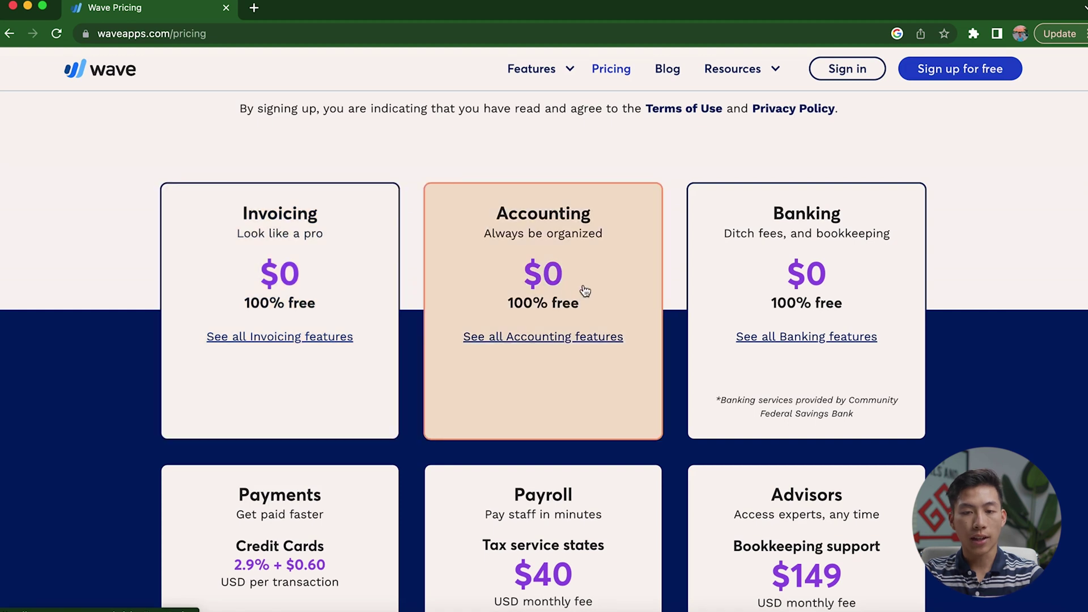
{"action": "scroll", "coordinate": [724, 283], "scroll_direction": "down", "scroll_amount": 2}
{"action": "scroll", "coordinate": [723, 284], "scroll_direction": "up", "scroll_amount": 2}
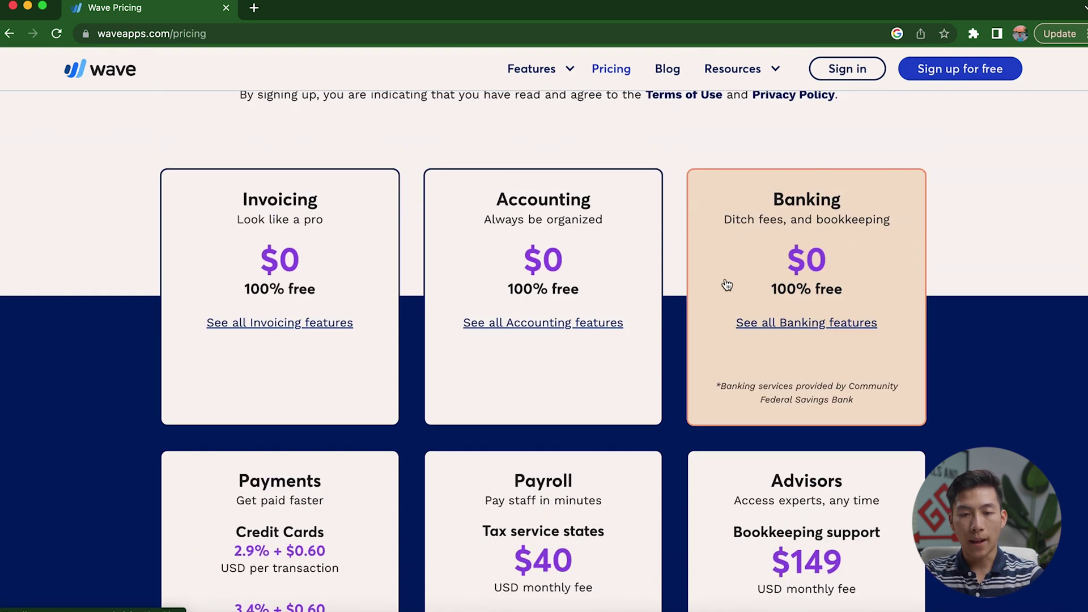
{"action": "scroll", "coordinate": [725, 284], "scroll_direction": "down", "scroll_amount": 1}
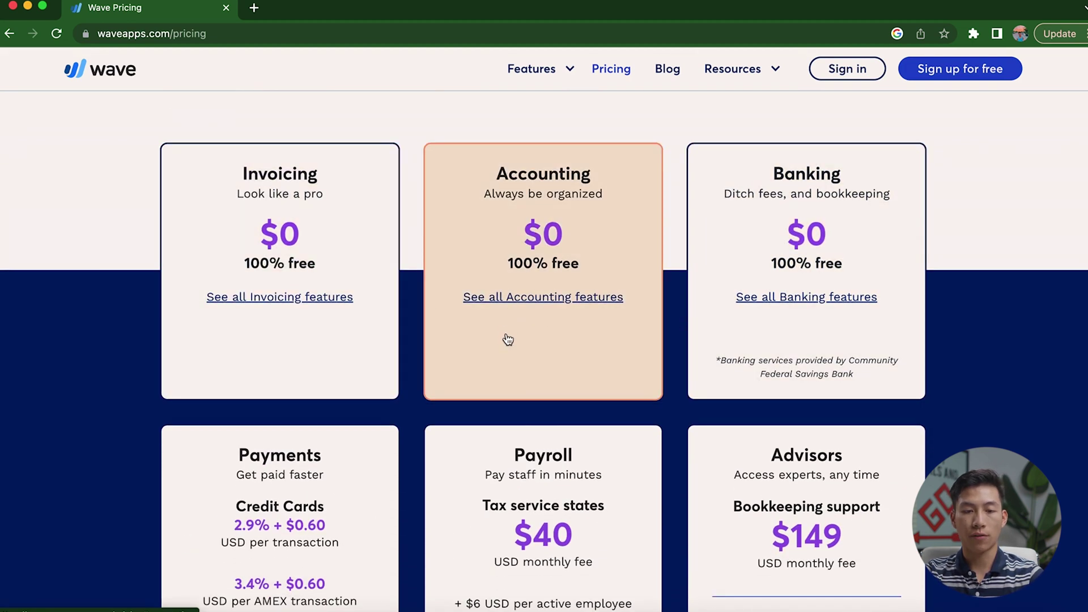
{"action": "scroll", "coordinate": [470, 292], "scroll_direction": "down", "scroll_amount": 4}
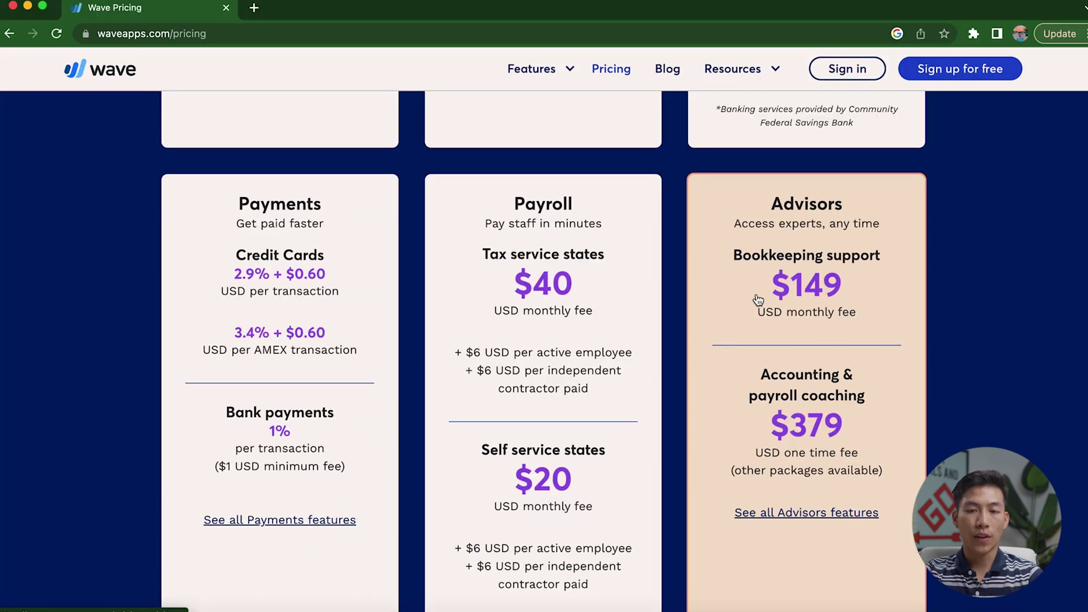
{"action": "scroll", "coordinate": [623, 244], "scroll_direction": "up", "scroll_amount": 4}
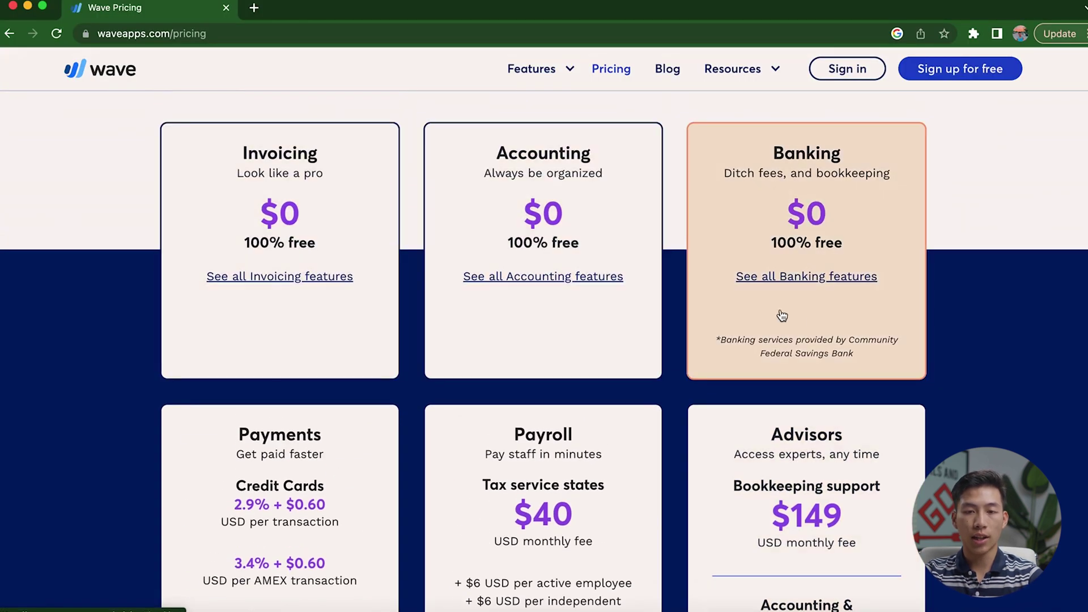
{"action": "scroll", "coordinate": [797, 317], "scroll_direction": "down", "scroll_amount": 4}
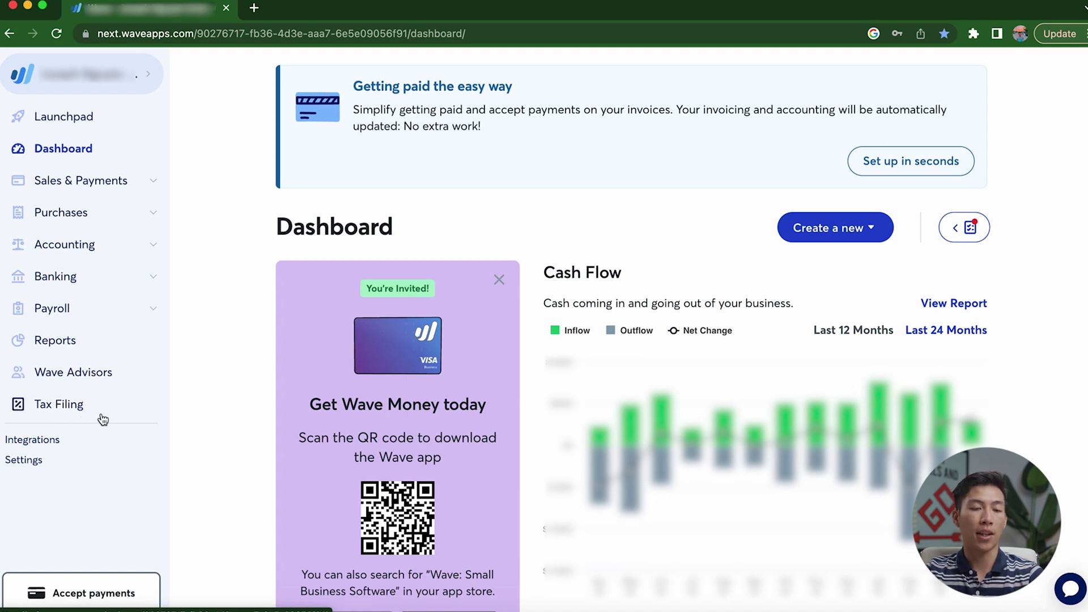
Switch to the Launchpad and expand Sales & Payments to reach Invoices.
{"action": "left_click", "coordinate": [93, 122]}
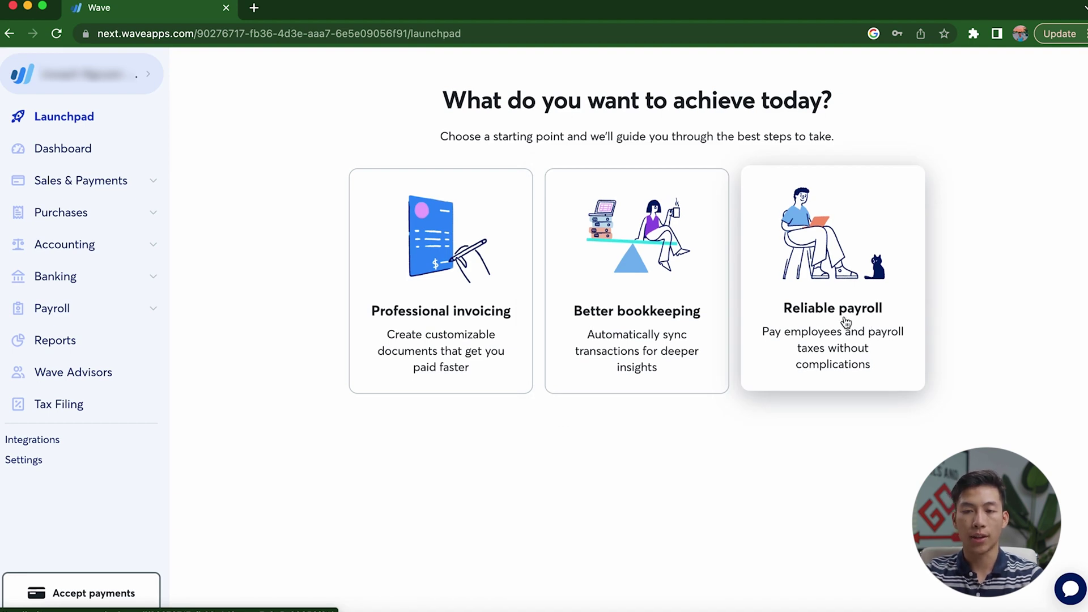
{"action": "left_click", "coordinate": [111, 181]}
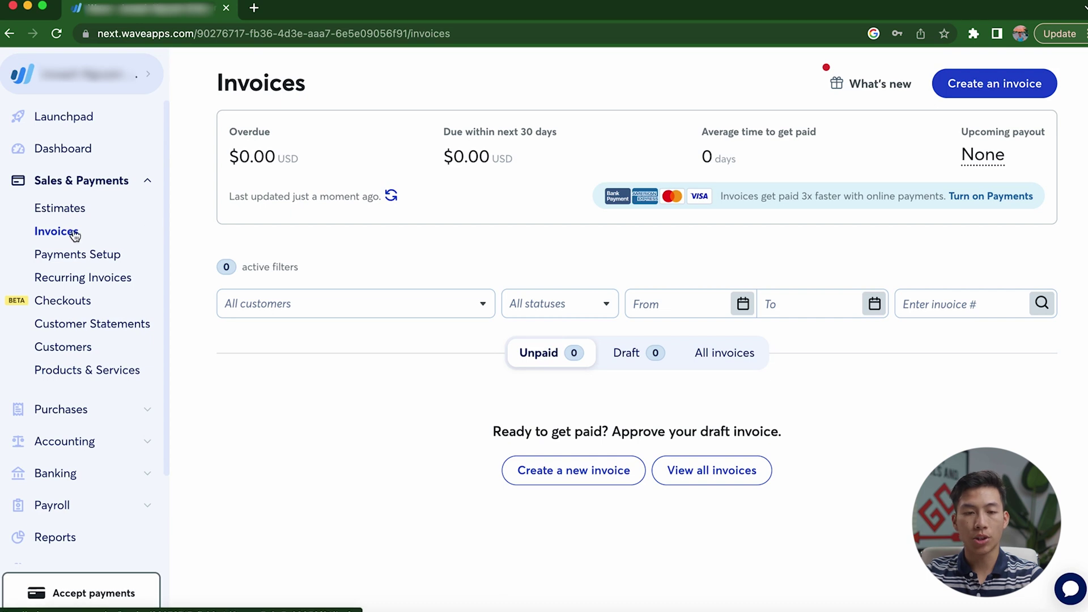
Start a new blank invoice, dismissing the customer list without choosing anyone.
{"action": "left_click", "coordinate": [980, 94]}
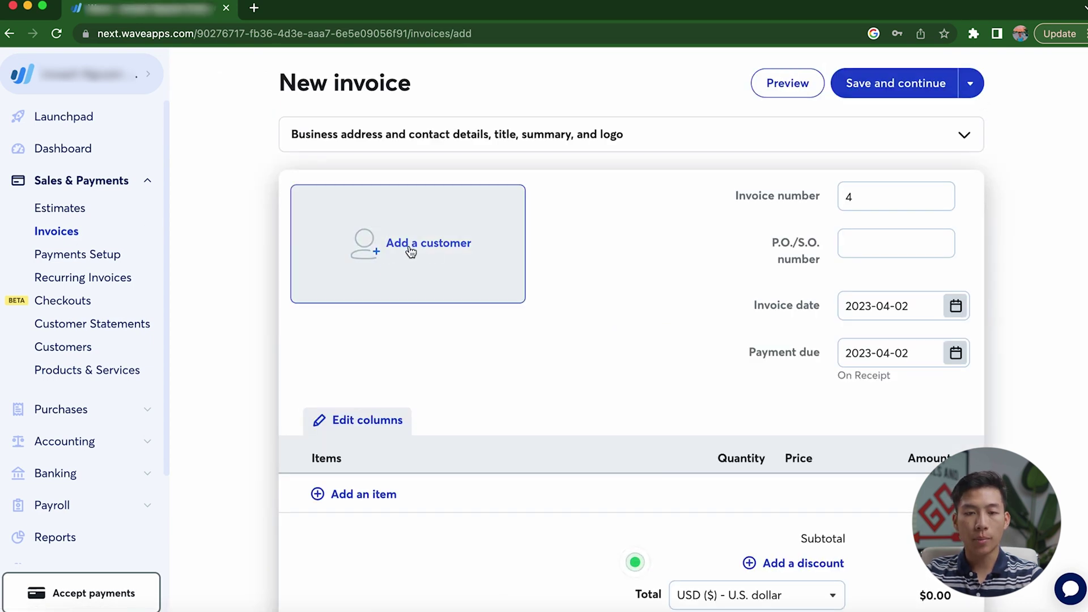
{"action": "left_click", "coordinate": [414, 252]}
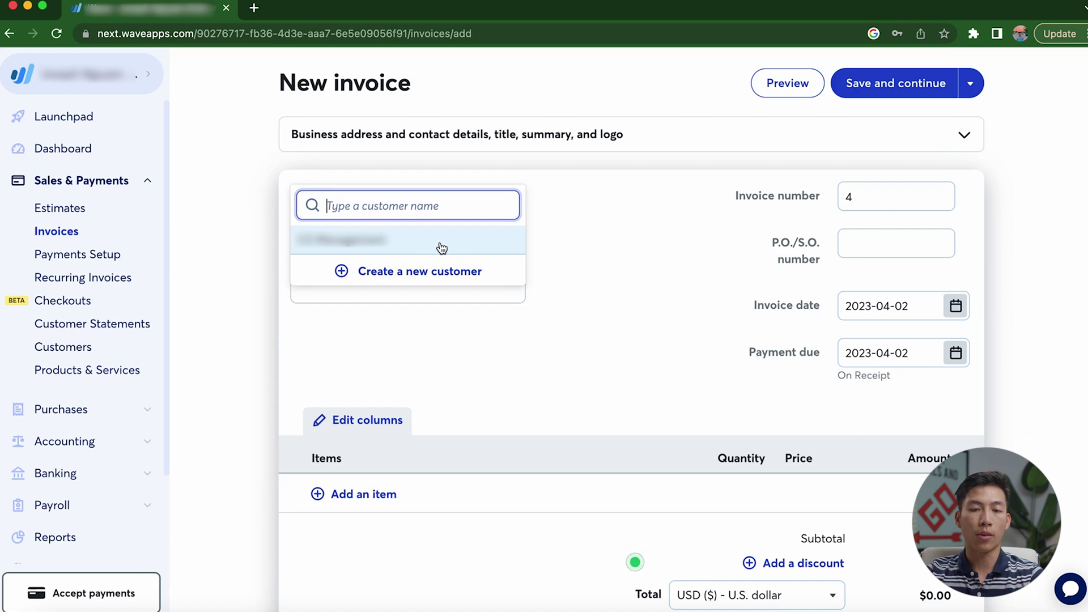
{"action": "left_click", "coordinate": [566, 227]}
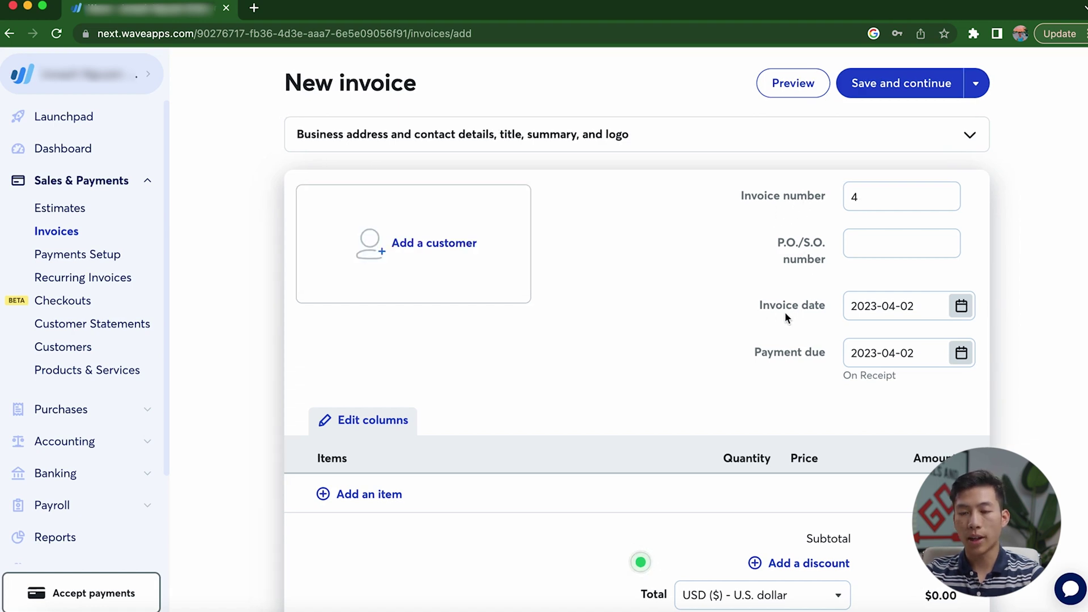
{"action": "scroll", "coordinate": [784, 312], "scroll_direction": "down", "scroll_amount": 5}
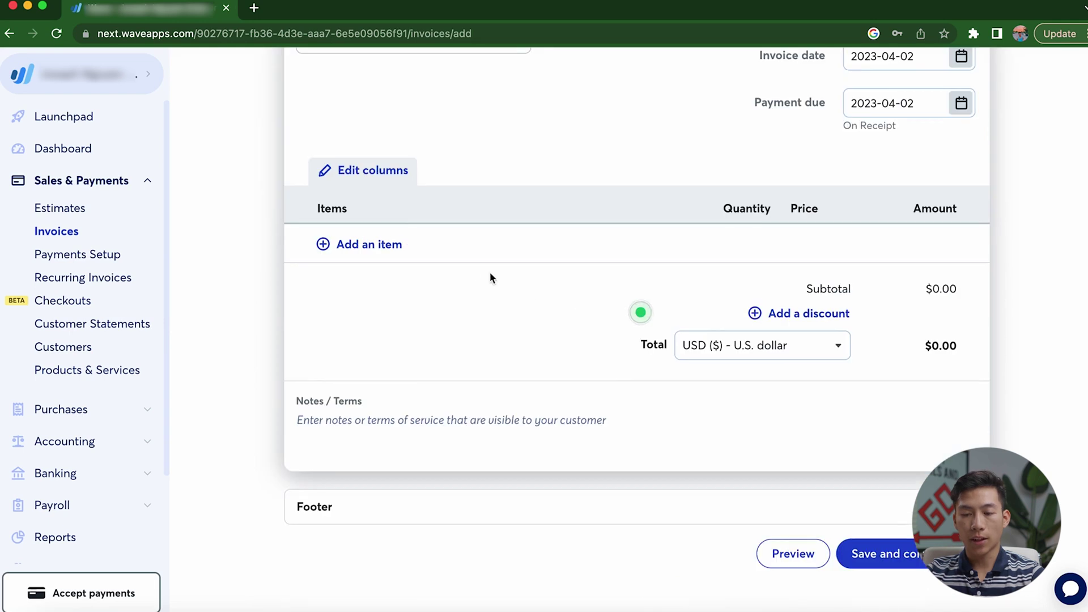
Add a Services line, quantity 1 at $3,000.00, and preview the invoice.
{"action": "left_click", "coordinate": [388, 251]}
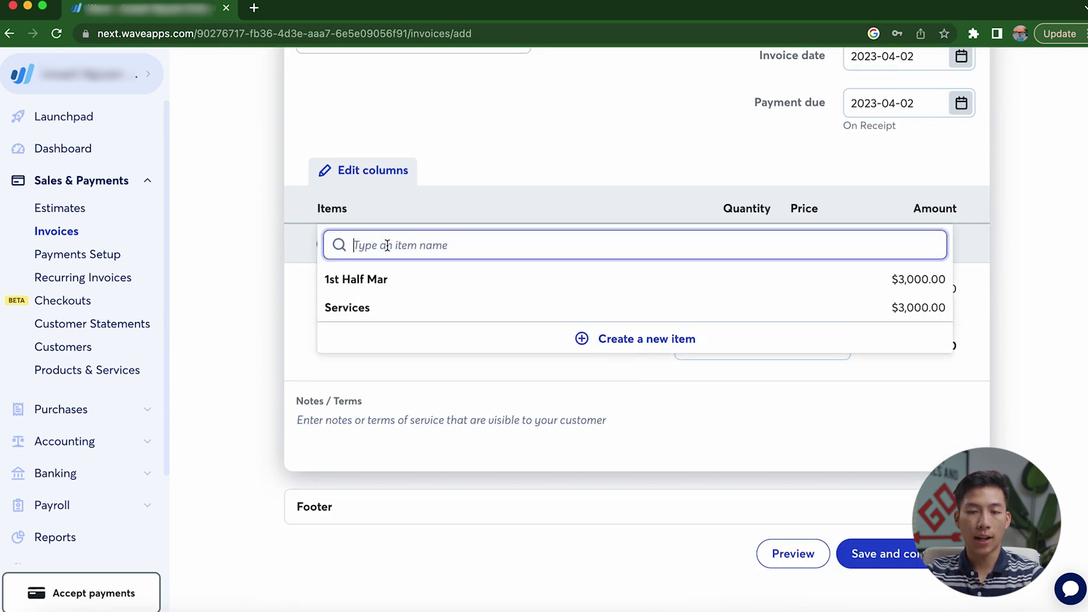
{"action": "left_click", "coordinate": [372, 307]}
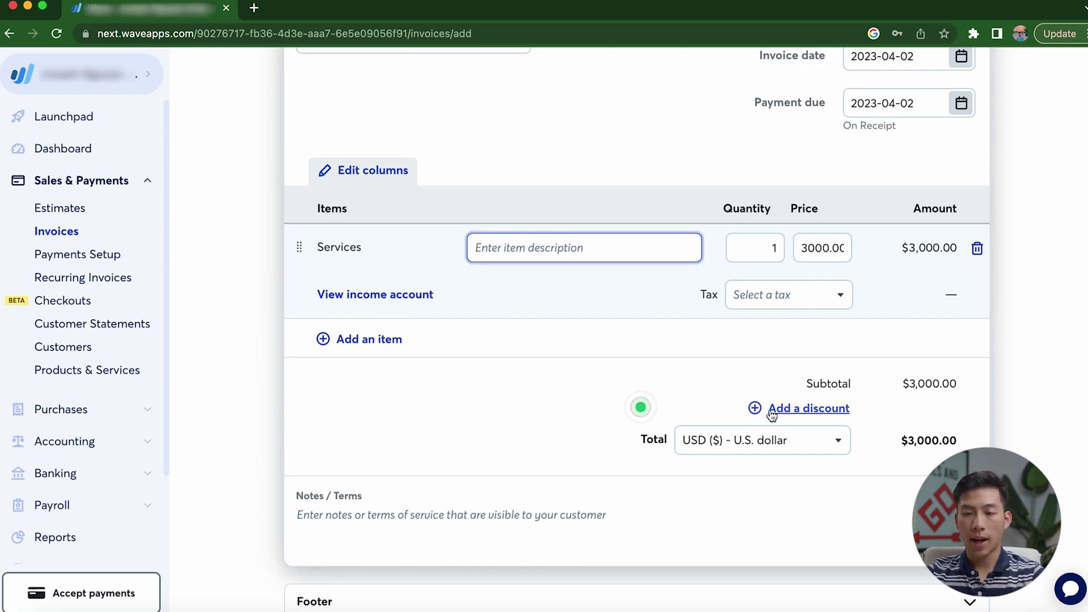
{"action": "scroll", "coordinate": [457, 420], "scroll_direction": "down", "scroll_amount": 2}
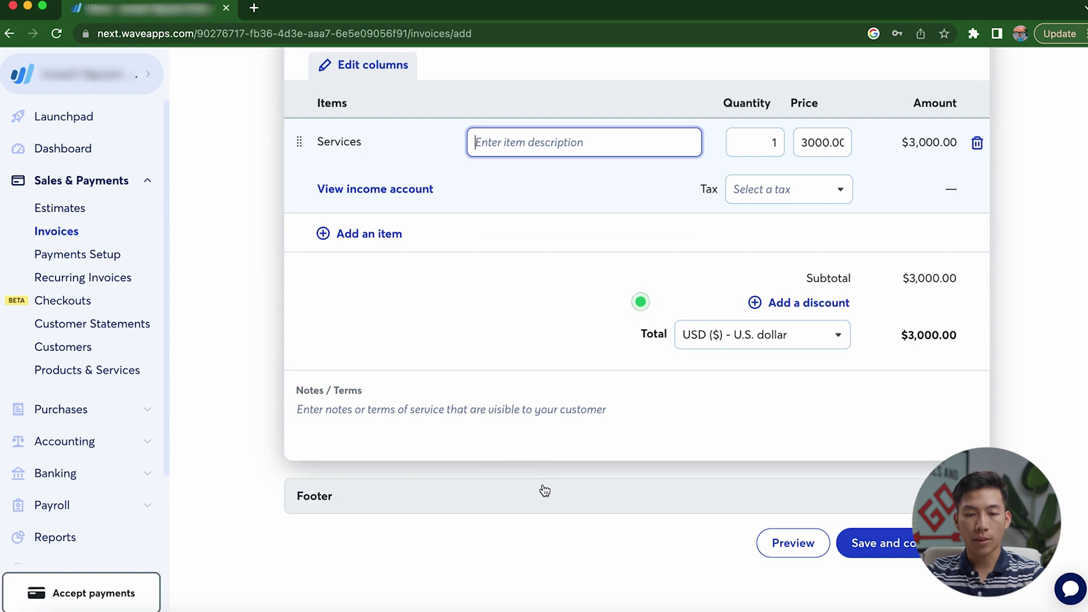
{"action": "left_click", "coordinate": [581, 502]}
{"action": "scroll", "coordinate": [583, 496], "scroll_direction": "down", "scroll_amount": 1}
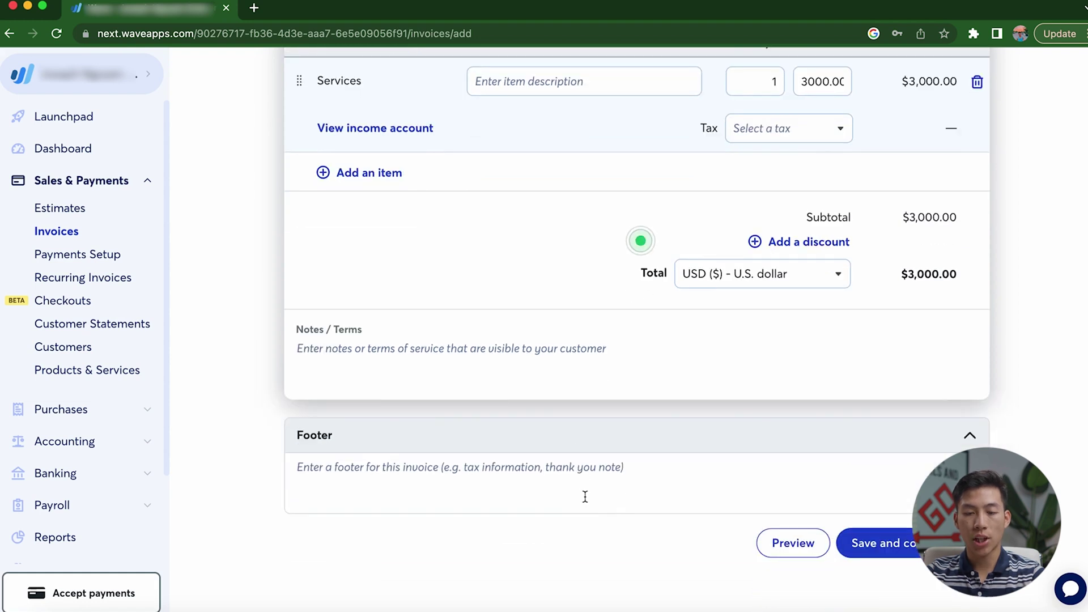
{"action": "left_click", "coordinate": [788, 541]}
Review the $3,000 invoice preview and attempt to save it without a customer.
{"action": "scroll", "coordinate": [495, 460], "scroll_direction": "down", "scroll_amount": 2}
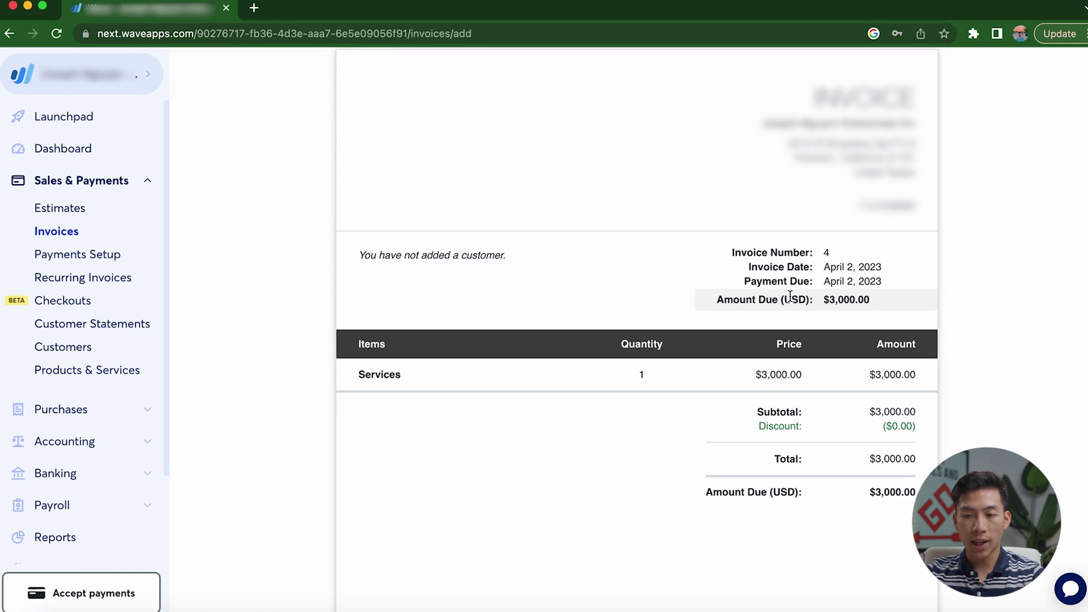
{"action": "scroll", "coordinate": [673, 353], "scroll_direction": "down", "scroll_amount": 1}
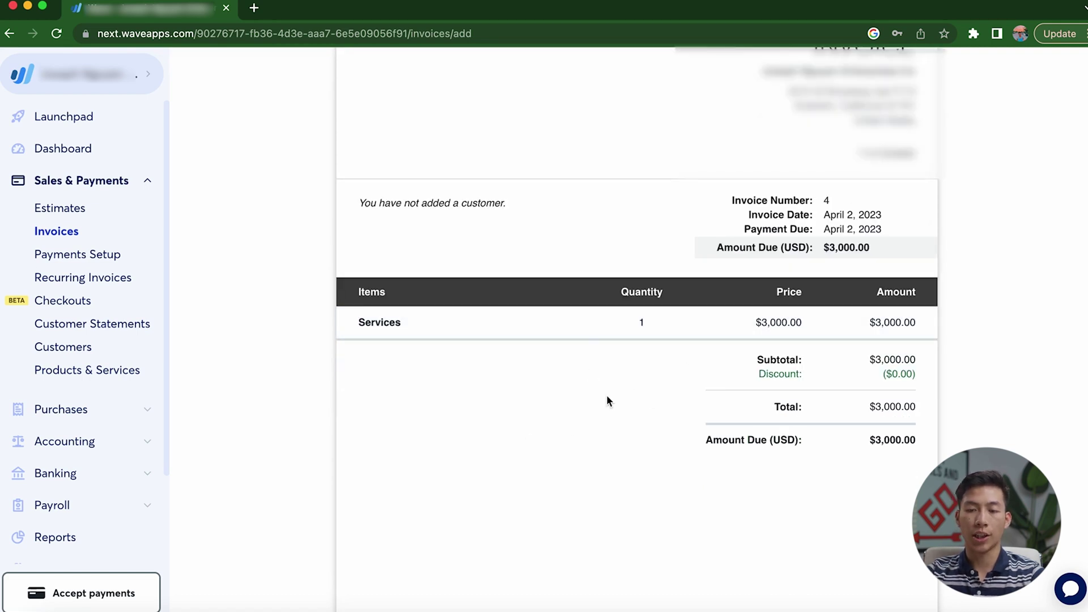
{"action": "scroll", "coordinate": [606, 400], "scroll_direction": "up", "scroll_amount": 3}
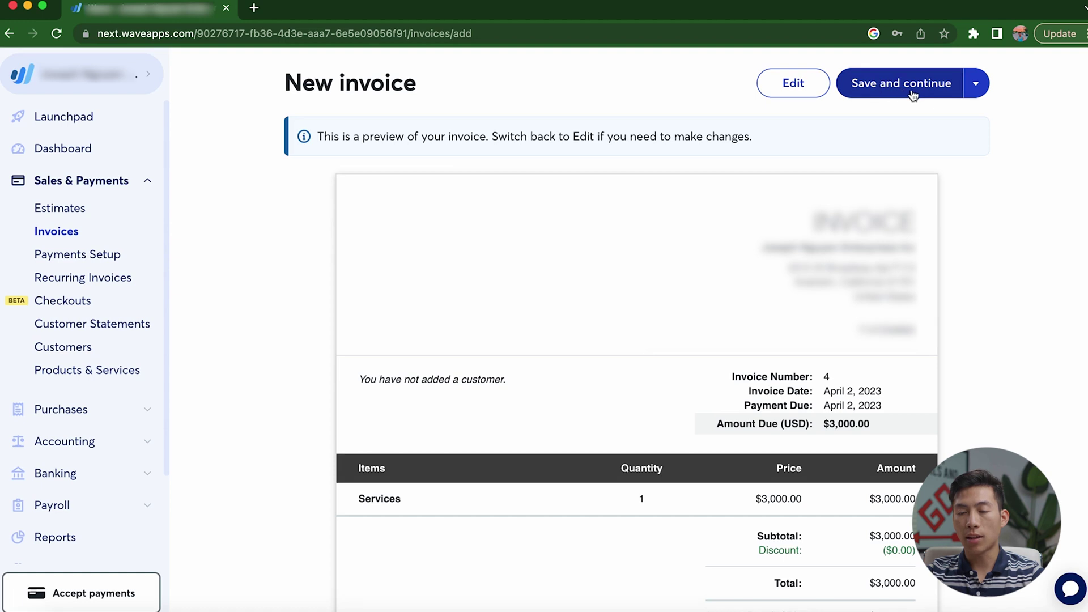
{"action": "left_click", "coordinate": [912, 95]}
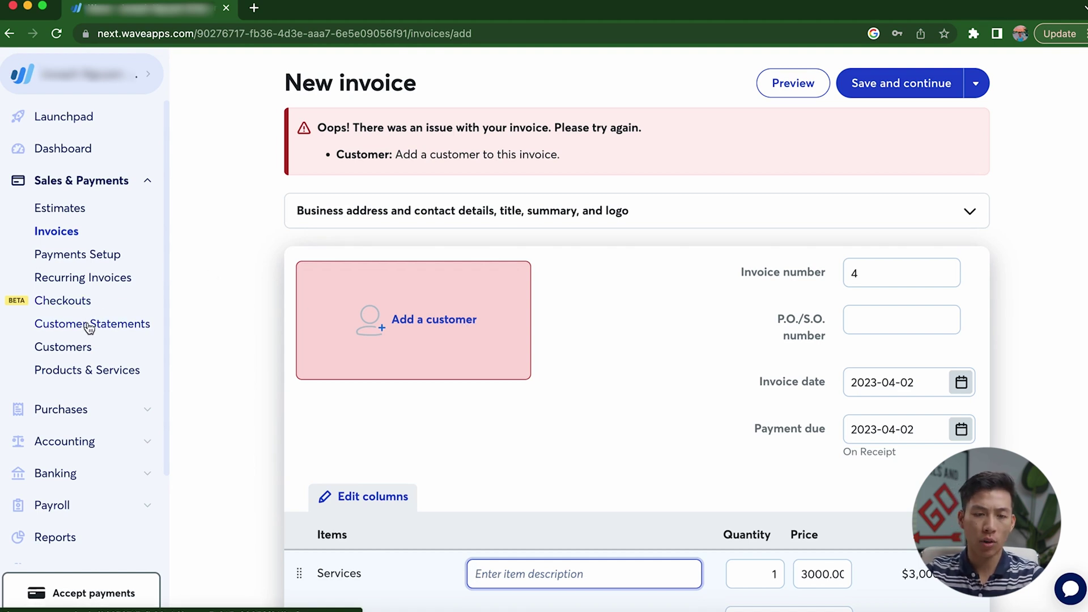
{"action": "left_click", "coordinate": [84, 277]}
Discard the unsaved invoice and start a blank recurring invoice.
{"action": "left_click", "coordinate": [662, 114]}
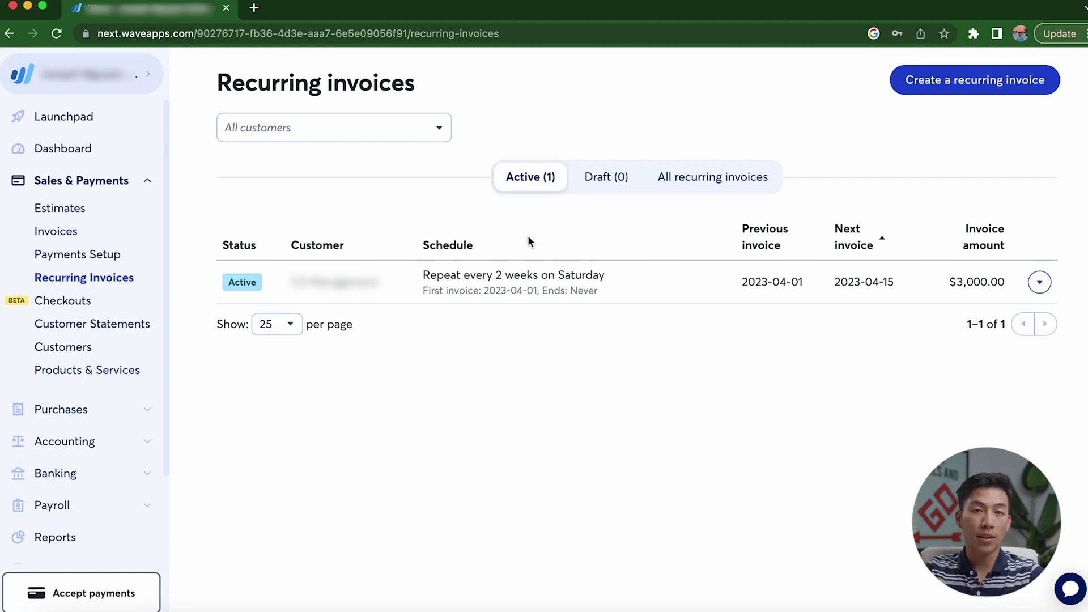
{"action": "left_click", "coordinate": [963, 83]}
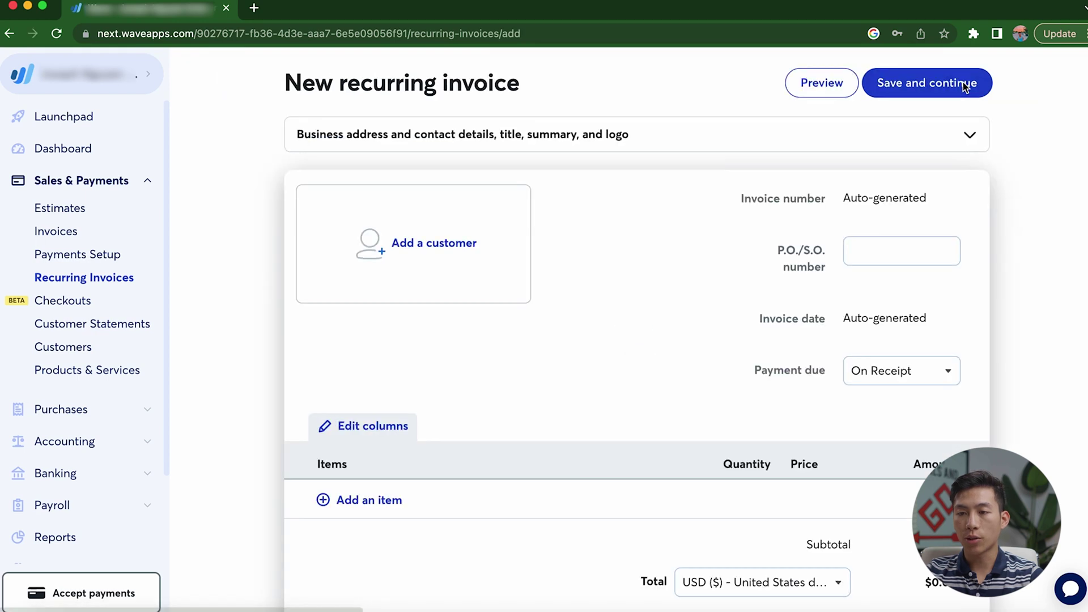
Set the recurring schedule to repeat Monthly on the First day of the month.
{"action": "scroll", "coordinate": [658, 347], "scroll_direction": "down", "scroll_amount": 5}
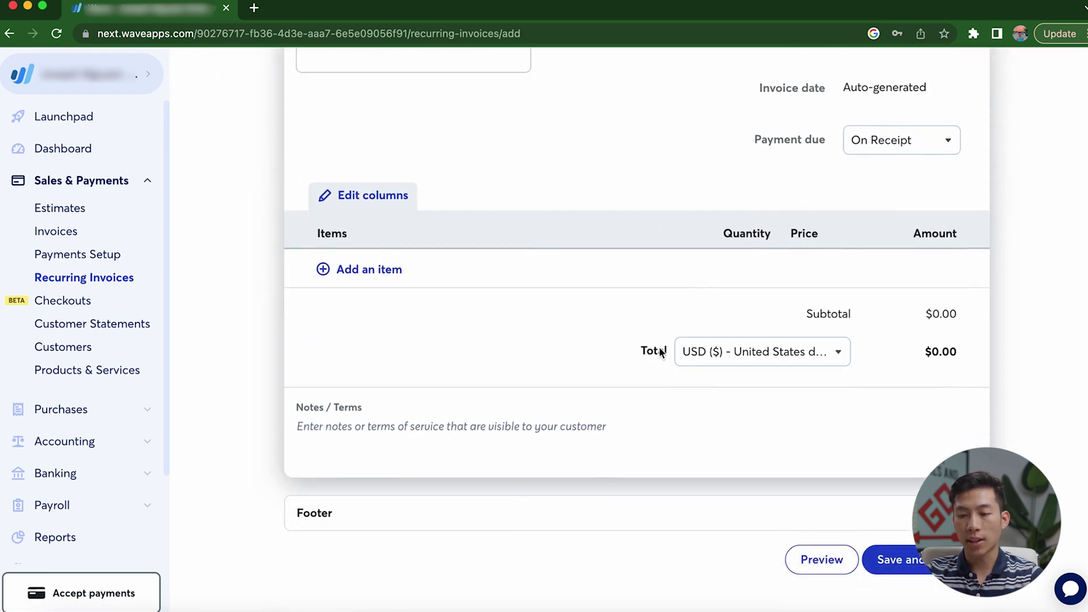
{"action": "scroll", "coordinate": [658, 346], "scroll_direction": "up", "scroll_amount": 5}
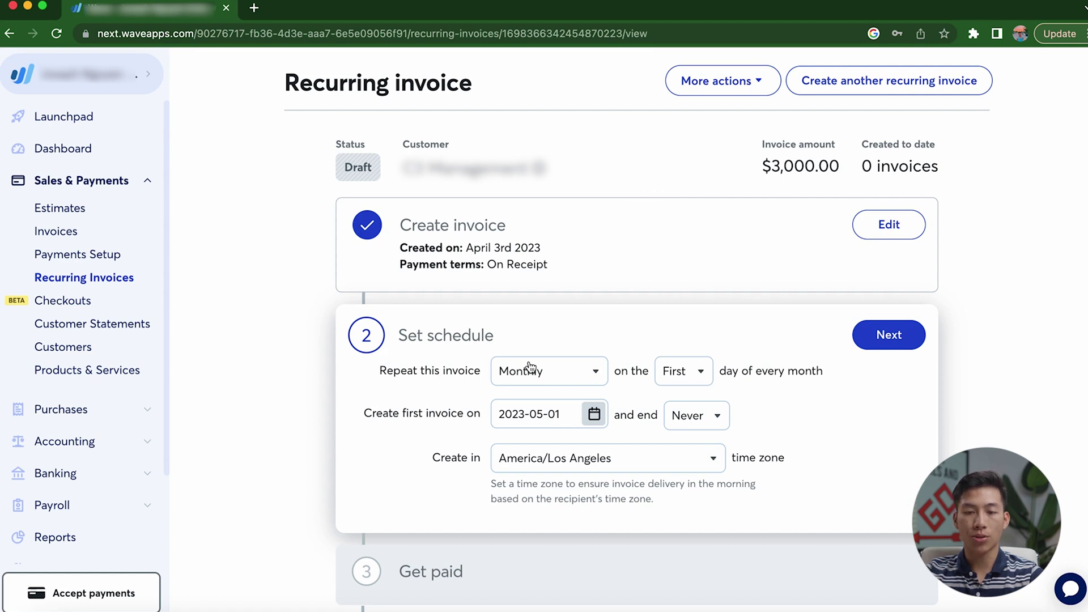
{"action": "left_click", "coordinate": [569, 380]}
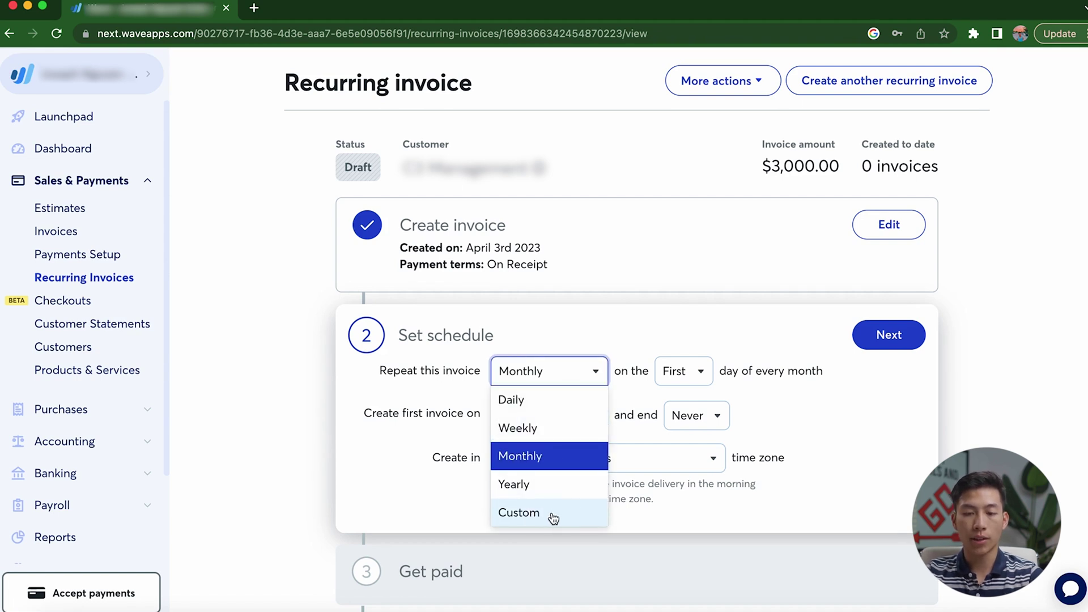
{"action": "left_click", "coordinate": [687, 372]}
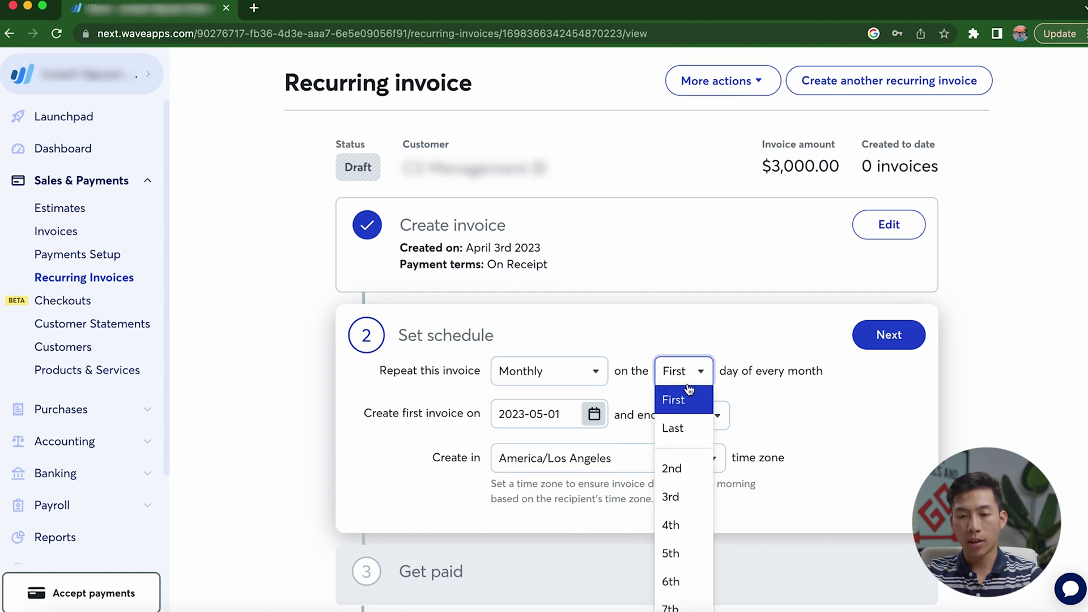
{"action": "scroll", "coordinate": [686, 495], "scroll_direction": "down", "scroll_amount": 1}
{"action": "scroll", "coordinate": [686, 496], "scroll_direction": "down", "scroll_amount": 6}
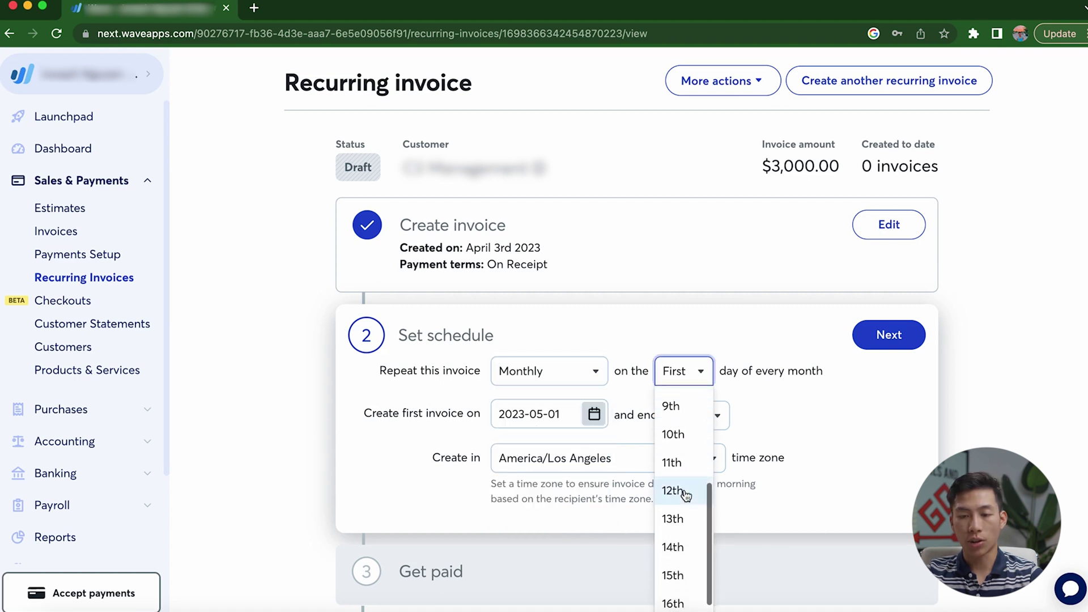
{"action": "left_click", "coordinate": [552, 414]}
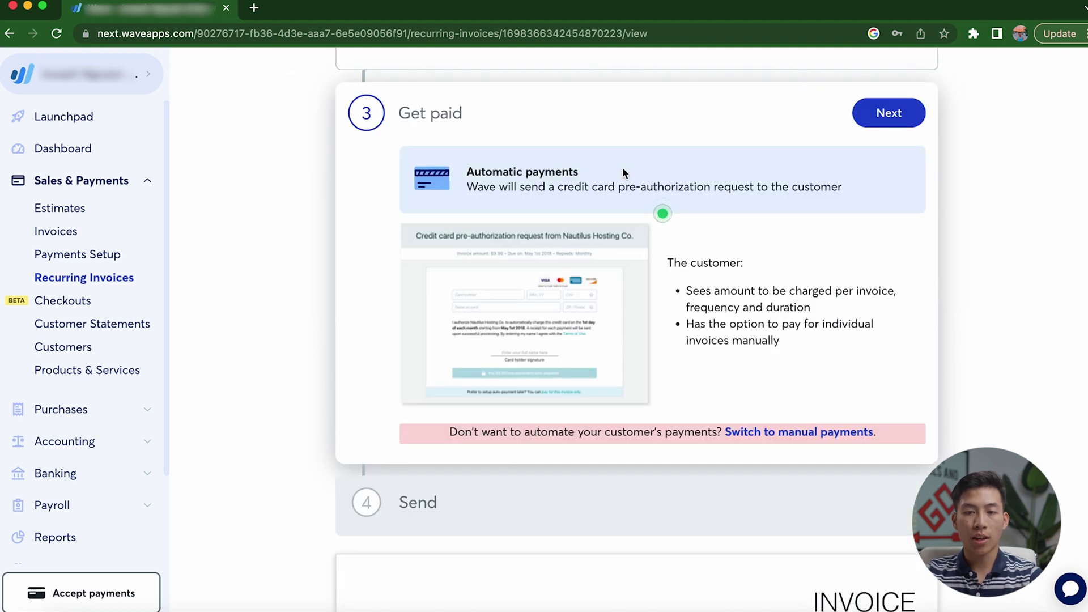
Switch to manual customer payments, continue, and return to the Recurring Invoices list.
{"action": "left_click", "coordinate": [772, 433]}
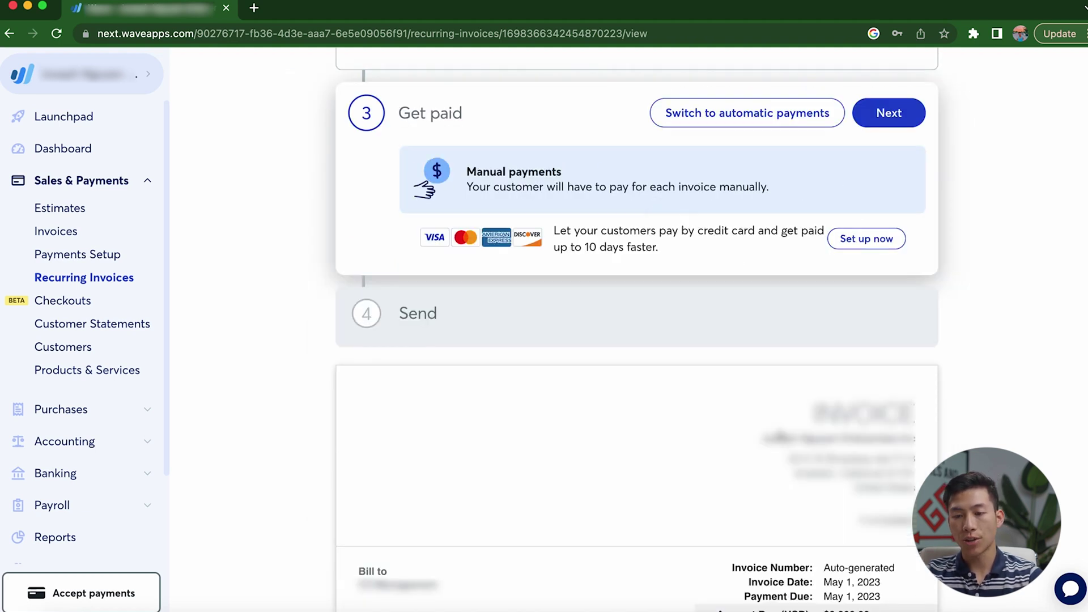
{"action": "left_click", "coordinate": [886, 173]}
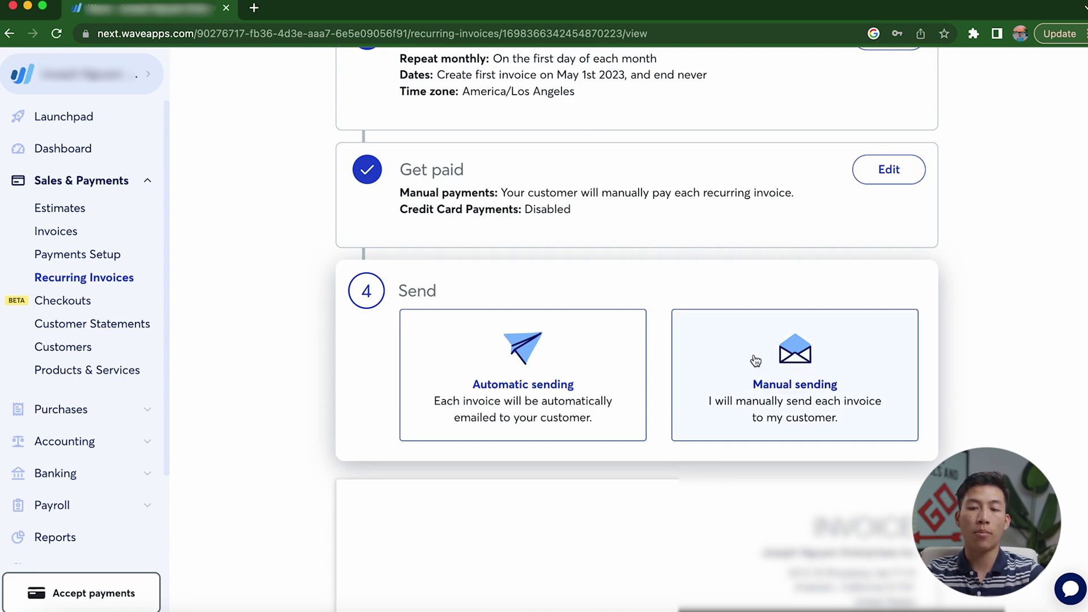
{"action": "left_click", "coordinate": [84, 277]}
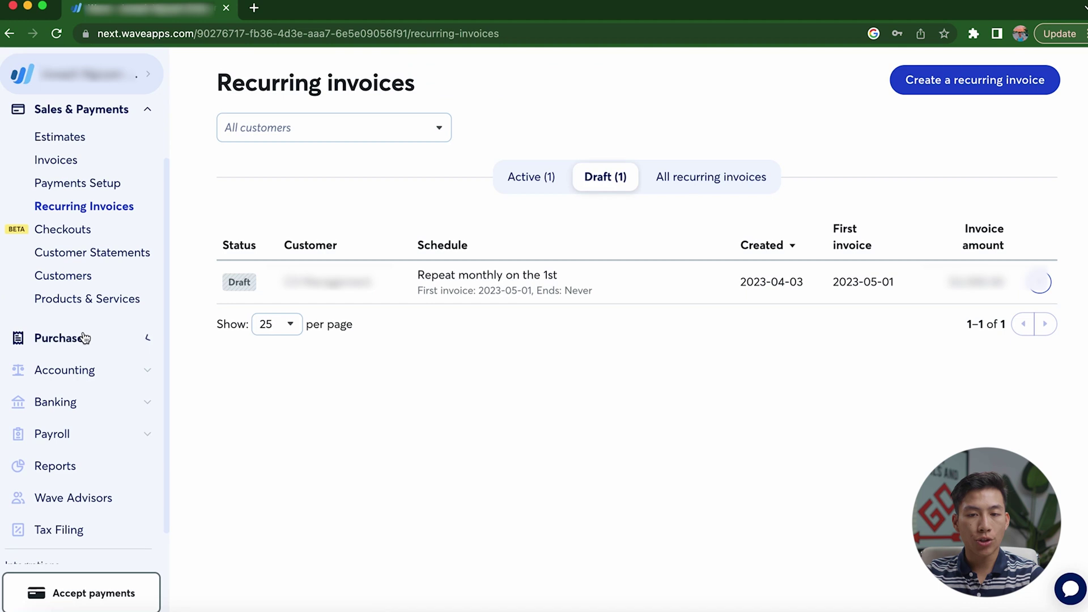
Browse the Bills, Vendors and Products & Services purchase pages, then expand Accounting.
{"action": "left_click", "coordinate": [84, 338]}
{"action": "left_click", "coordinate": [47, 364]}
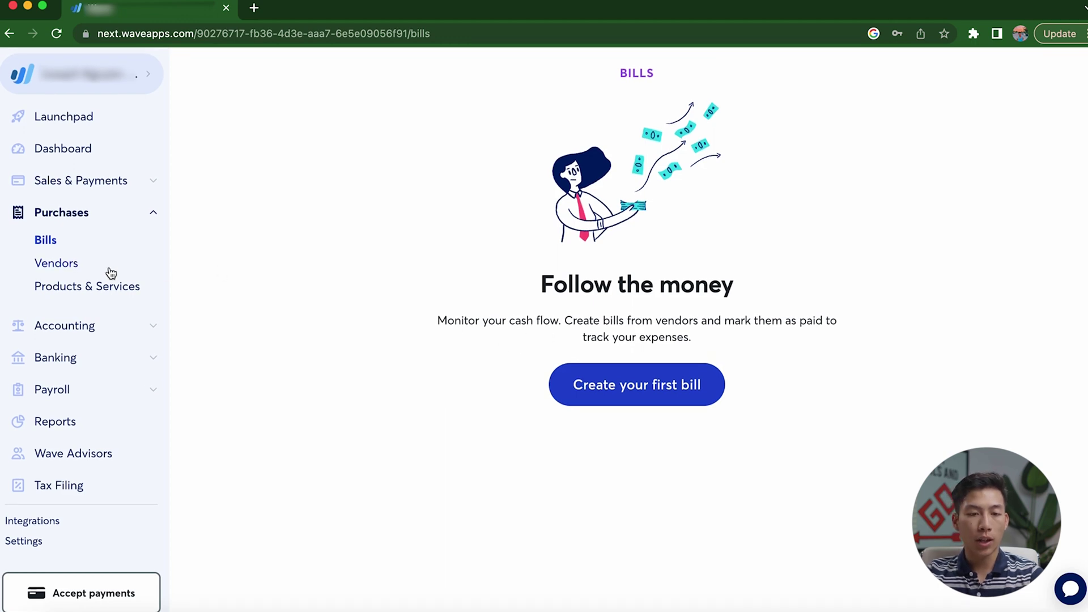
{"action": "left_click", "coordinate": [65, 270]}
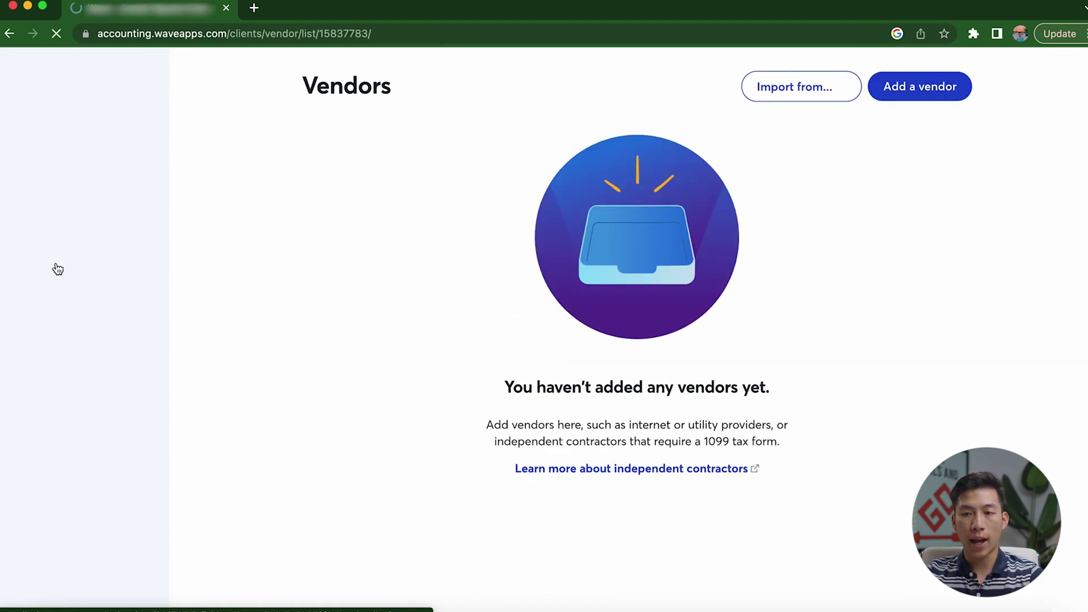
{"action": "left_click", "coordinate": [87, 286]}
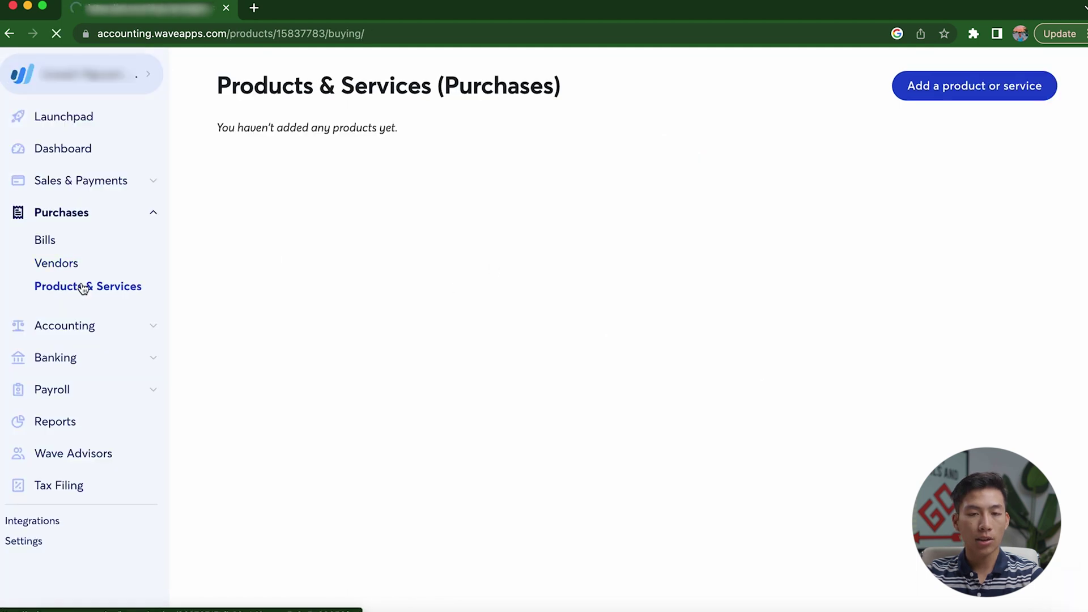
{"action": "left_click", "coordinate": [85, 325]}
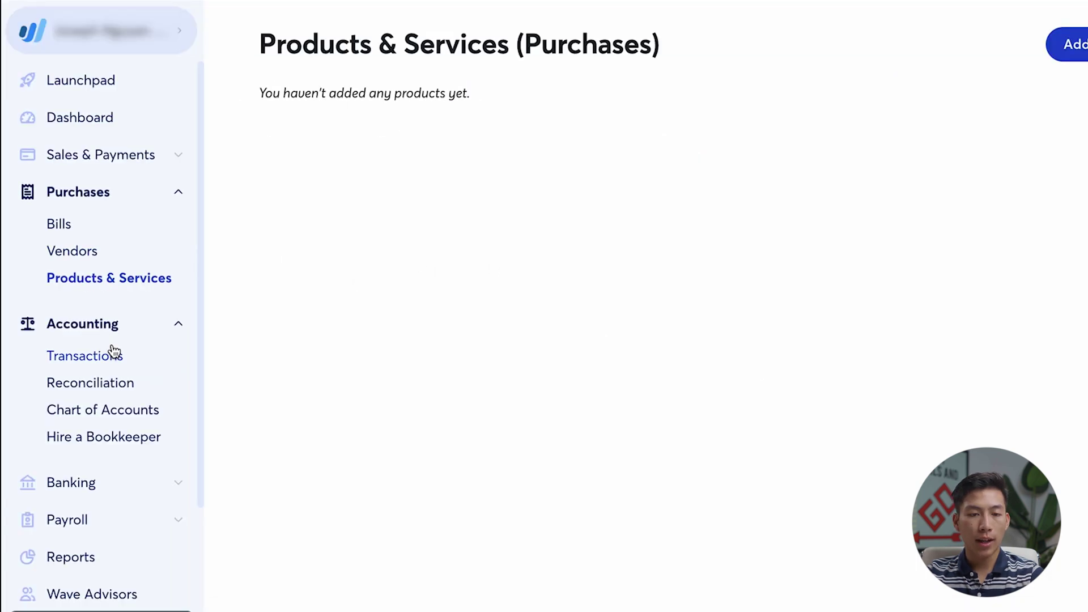
{"action": "scroll", "coordinate": [92, 343], "scroll_direction": "down", "scroll_amount": 2}
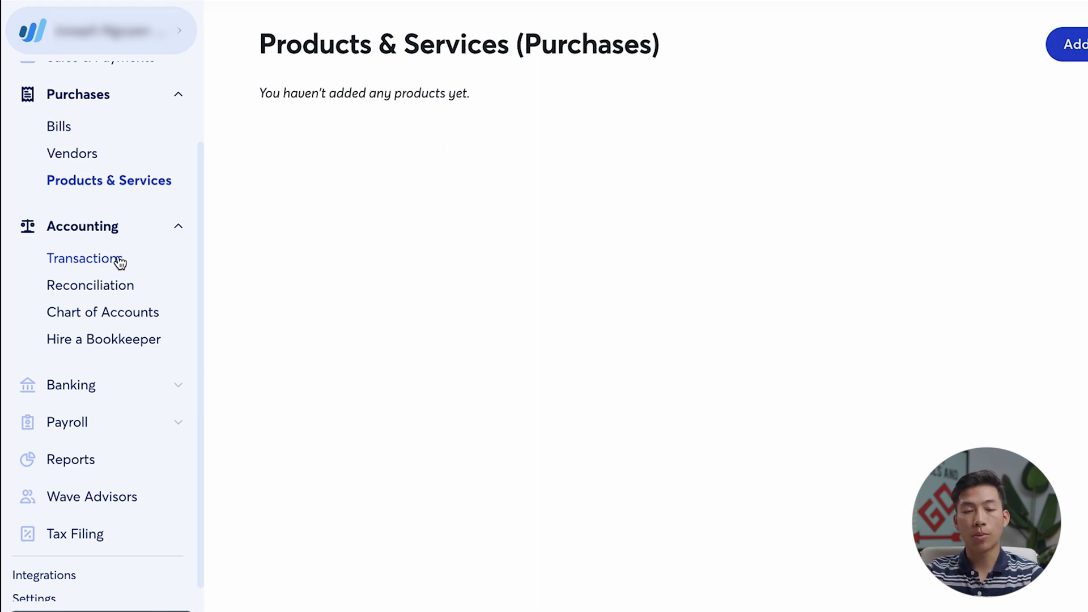
{"action": "scroll", "coordinate": [113, 226], "scroll_direction": "up", "scroll_amount": 2}
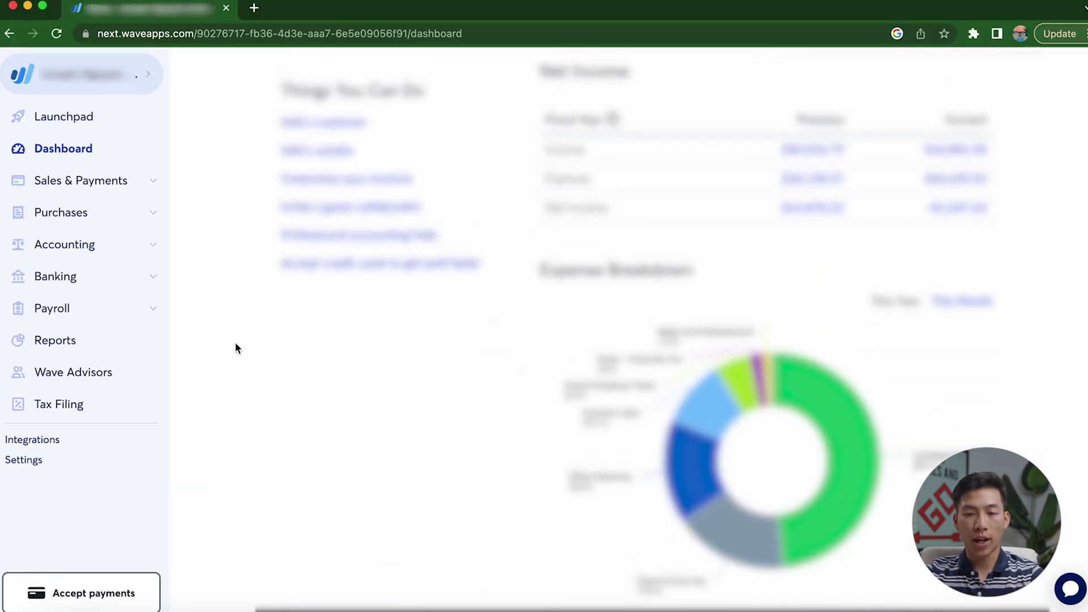
Start a new user invite with Position Accountant/Bookkeeper and the Viewer role.
{"action": "left_click", "coordinate": [353, 211]}
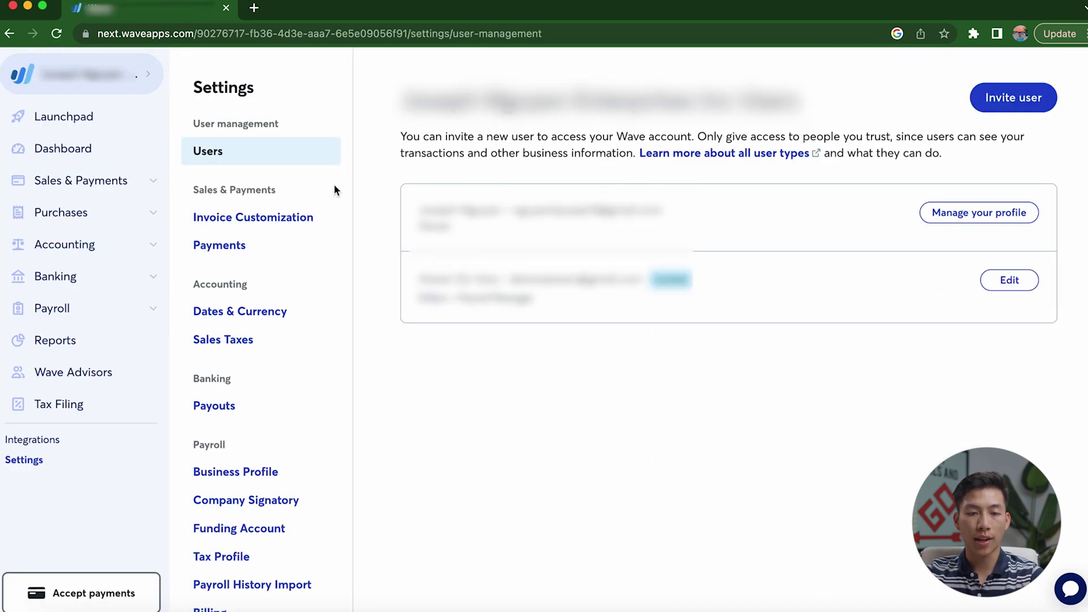
{"action": "left_click", "coordinate": [1002, 105]}
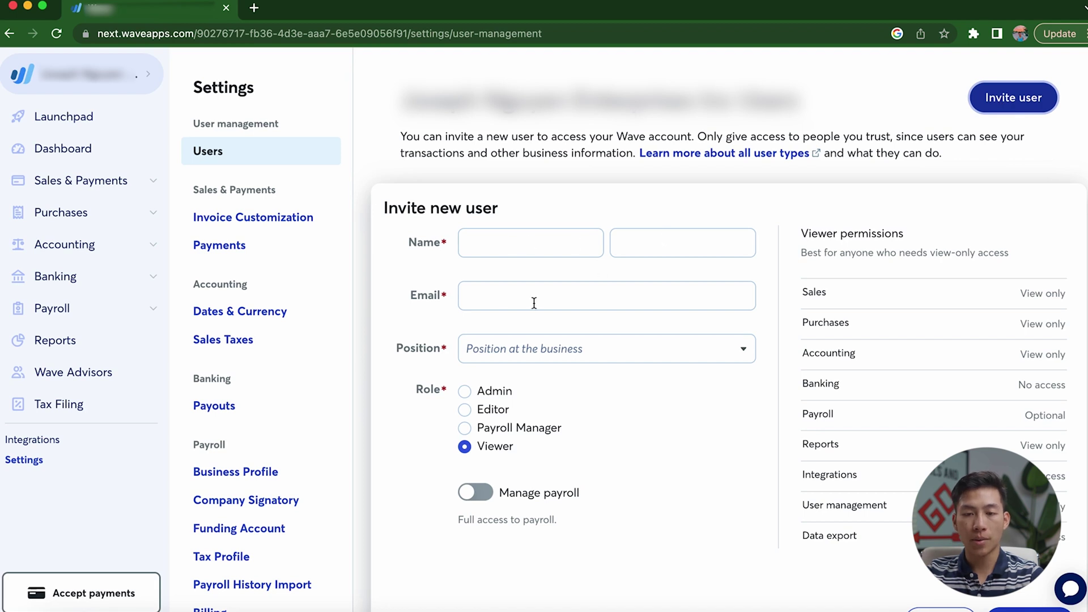
{"action": "left_click", "coordinate": [552, 362]}
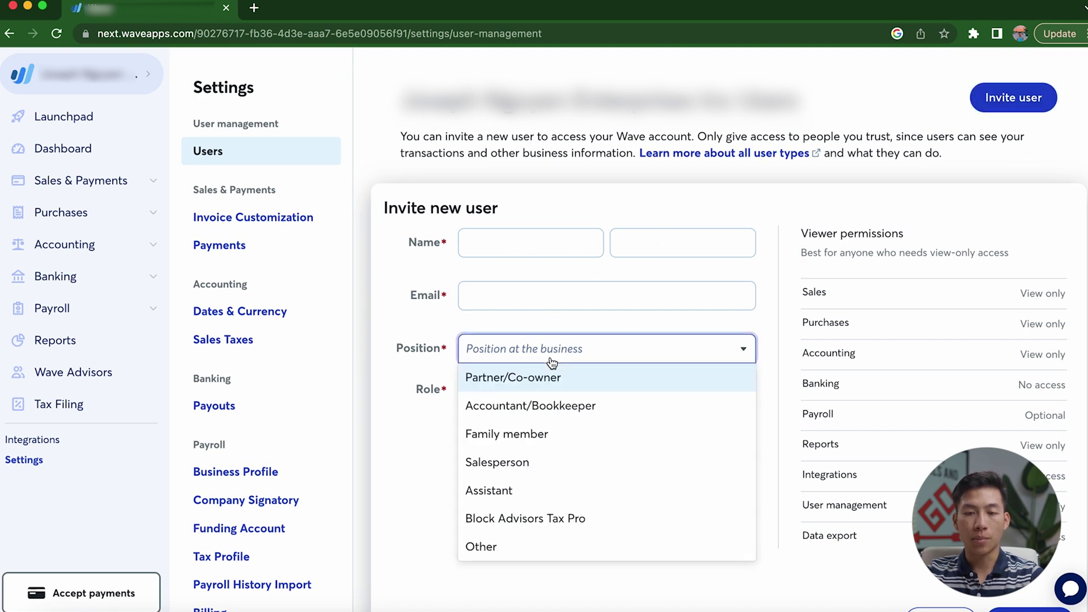
{"action": "left_click", "coordinate": [586, 412]}
{"action": "scroll", "coordinate": [586, 417], "scroll_direction": "down", "scroll_amount": 2}
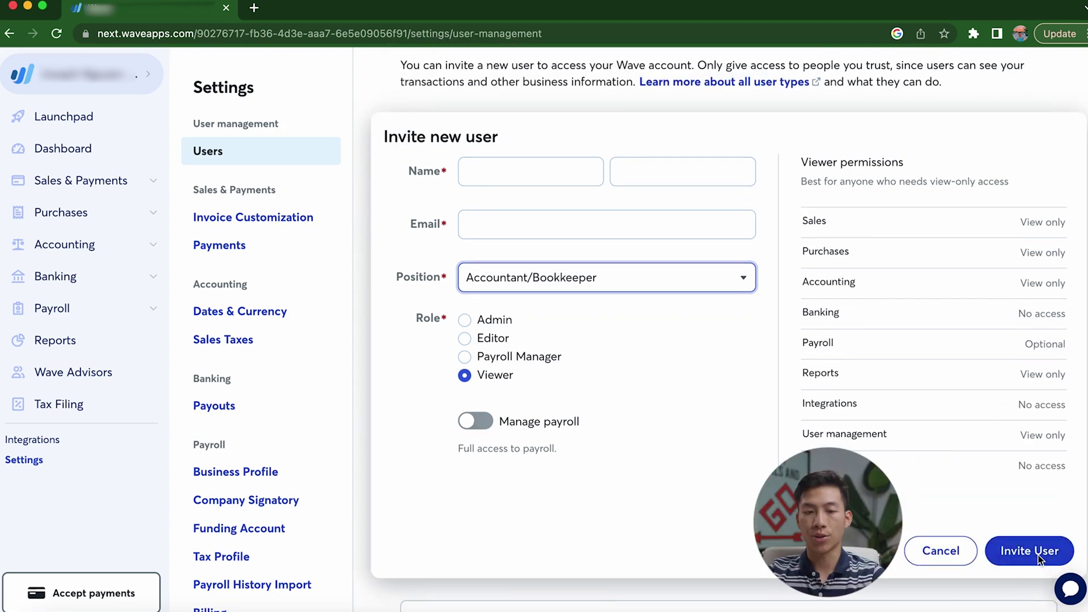
{"action": "left_click", "coordinate": [55, 276]}
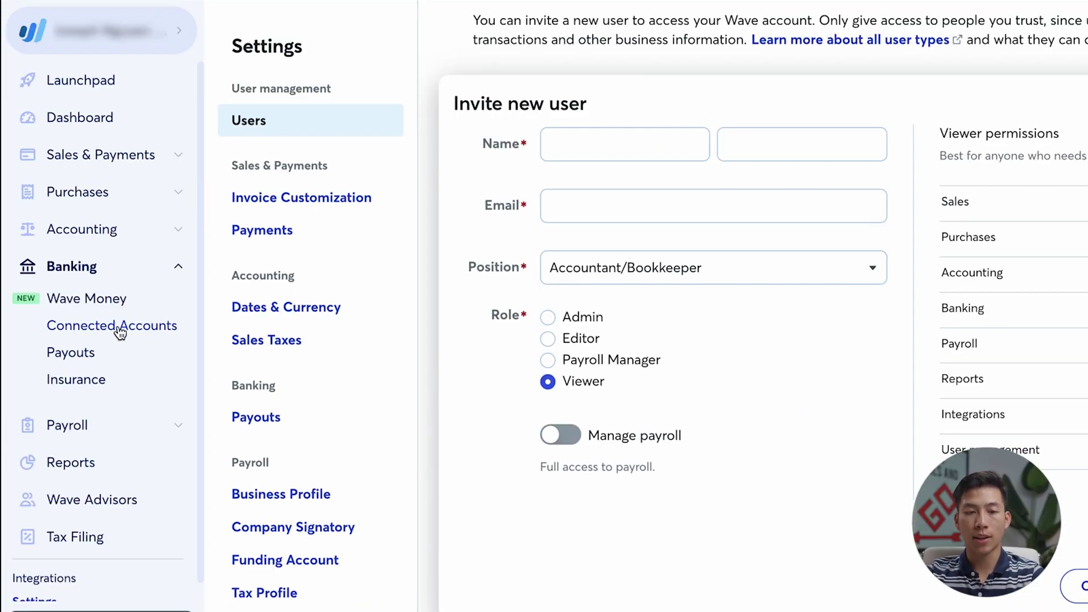
Expand Payroll and open the Run Payroll page for April 1–15, 2023.
{"action": "left_click", "coordinate": [67, 425]}
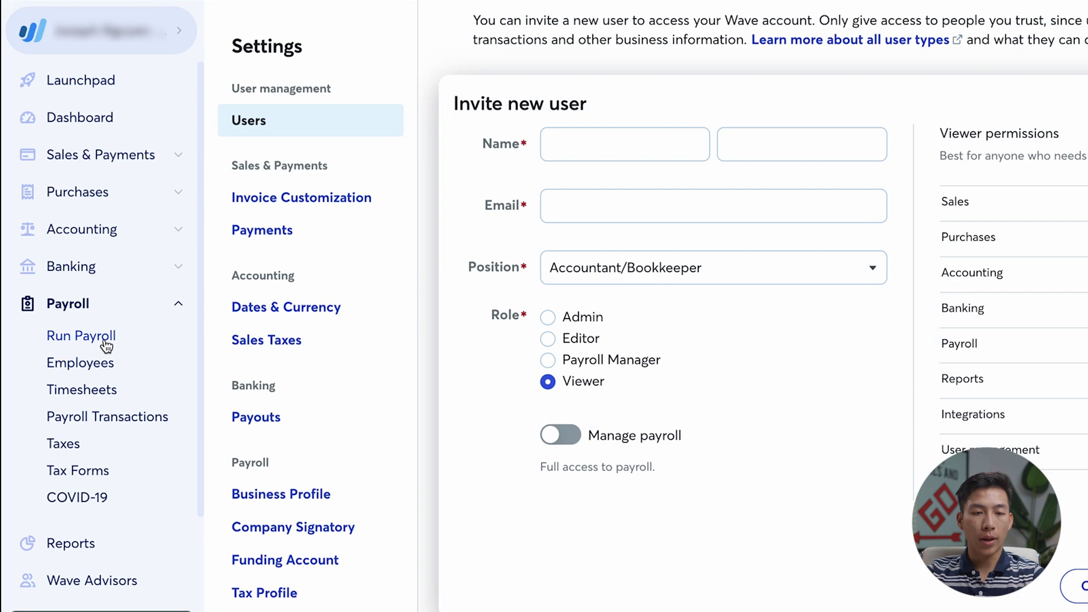
{"action": "scroll", "coordinate": [108, 346], "scroll_direction": "down", "scroll_amount": 1}
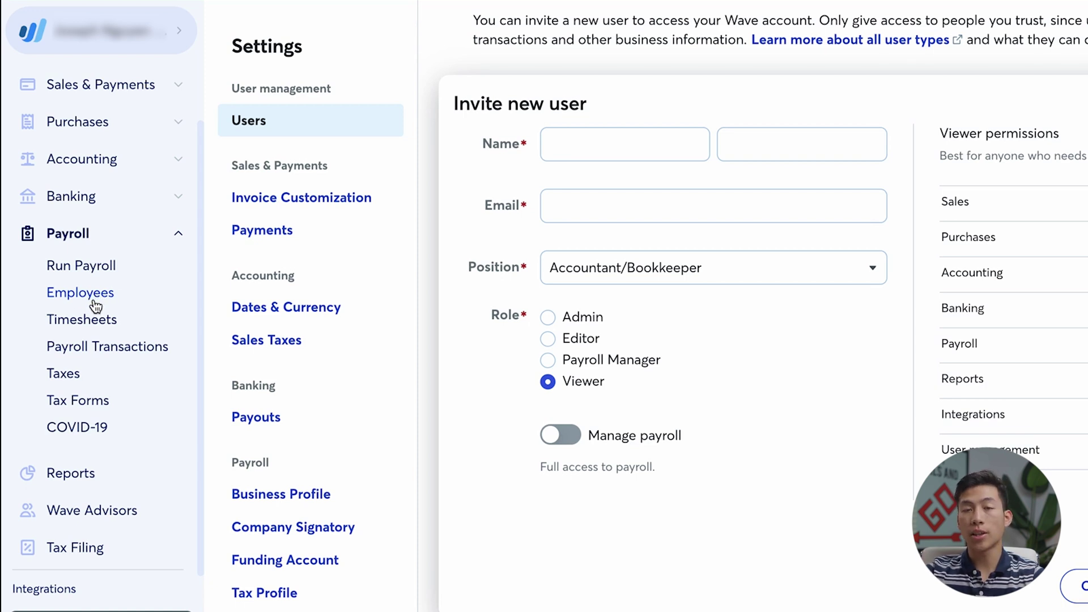
{"action": "left_click", "coordinate": [113, 266]}
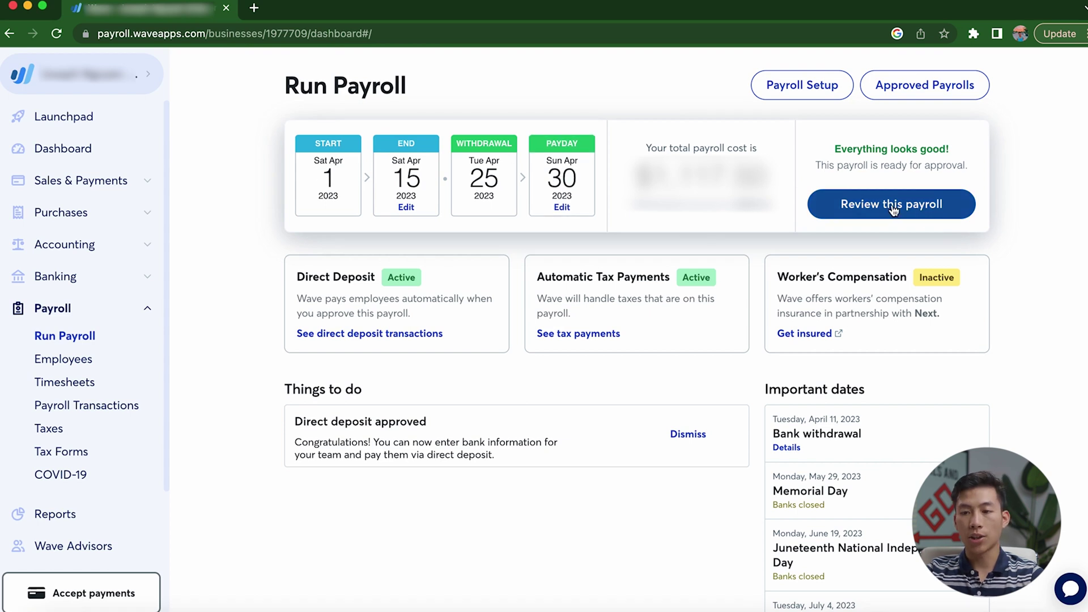
Review the April 1–15 payroll run, then view the employee list (one active, one dismissed).
{"action": "left_click", "coordinate": [929, 211]}
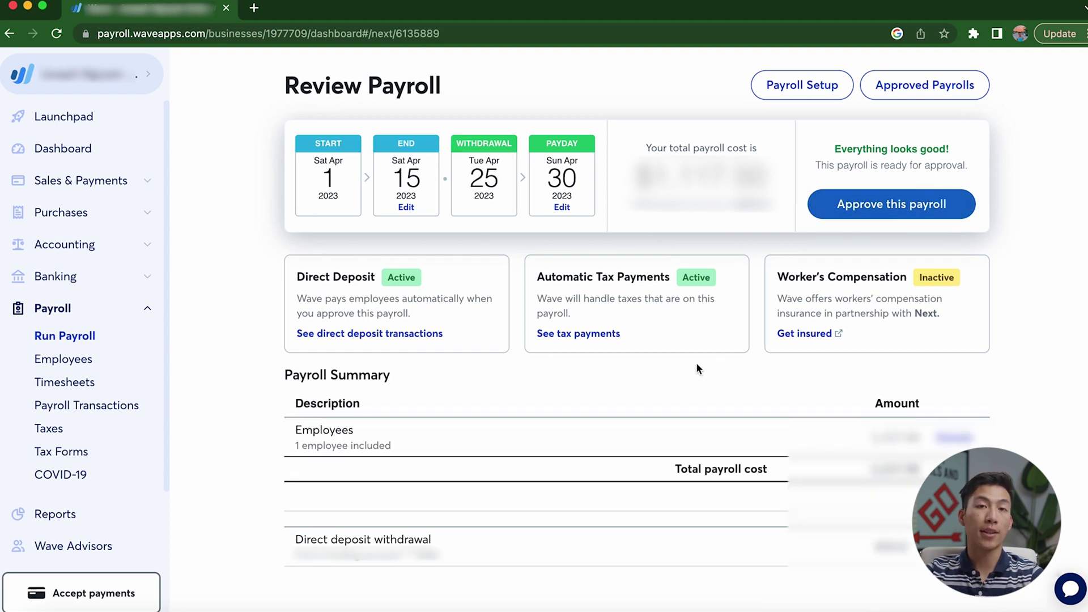
{"action": "left_click", "coordinate": [64, 359]}
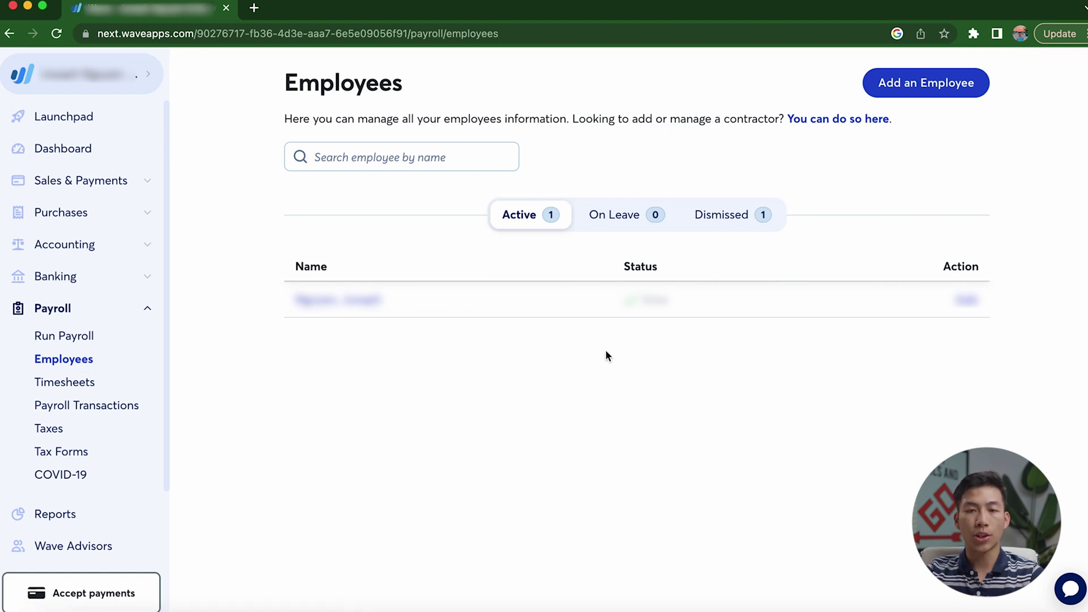
Start a new employee and scroll through its personal and work fields to Save Employee.
{"action": "left_click", "coordinate": [955, 90]}
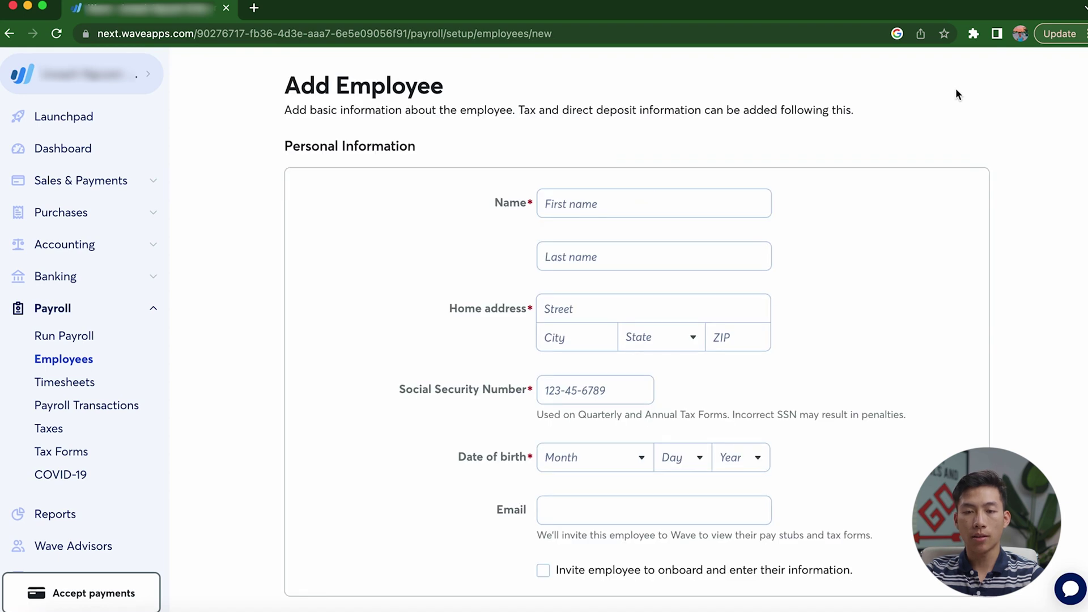
{"action": "scroll", "coordinate": [577, 310], "scroll_direction": "down", "scroll_amount": 3}
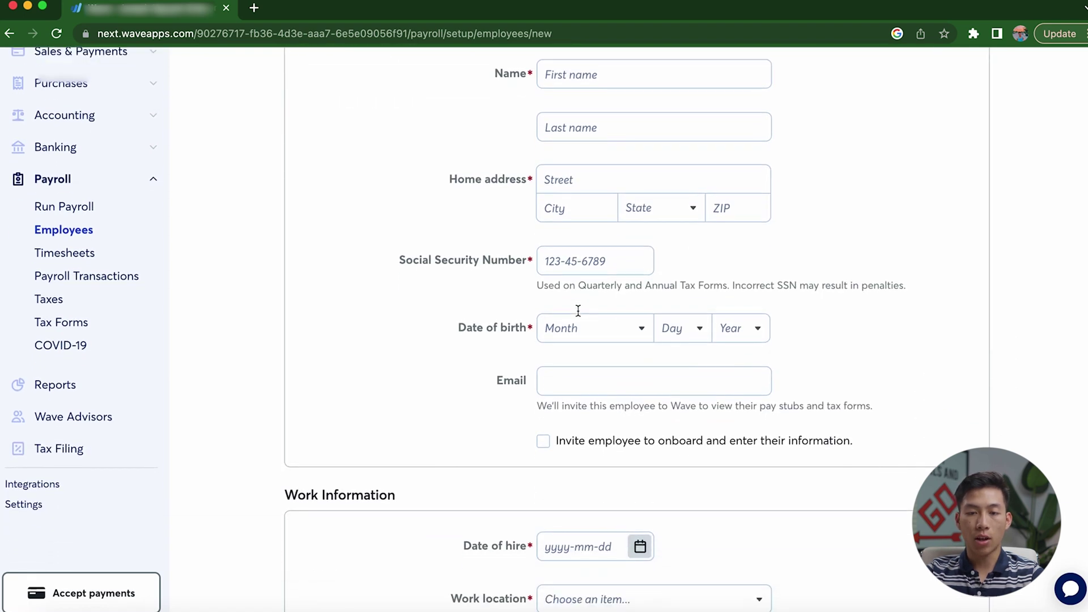
{"action": "scroll", "coordinate": [593, 333], "scroll_direction": "down", "scroll_amount": 3}
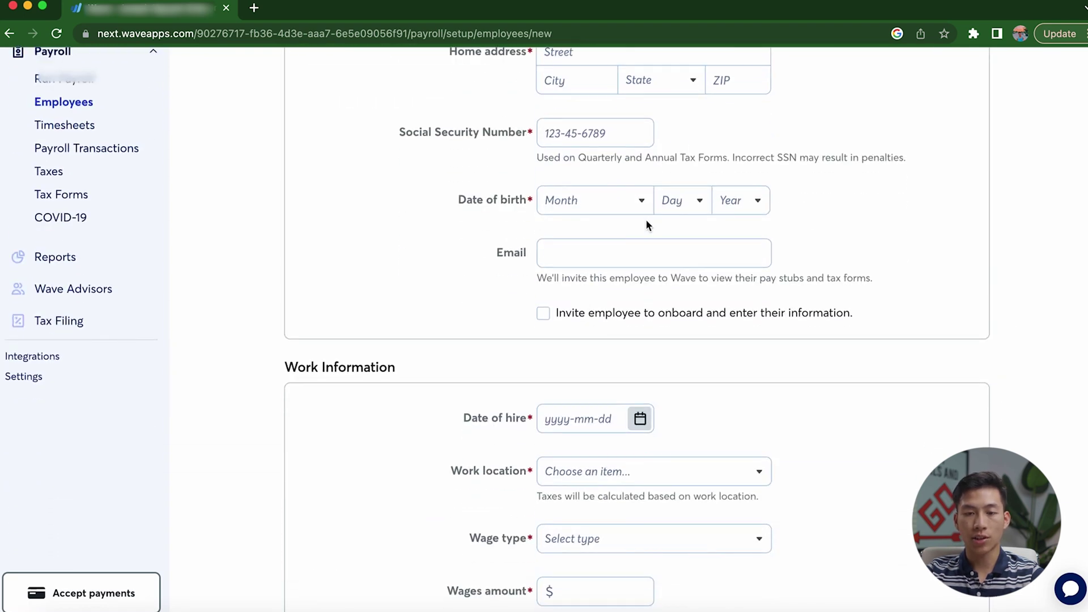
{"action": "scroll", "coordinate": [645, 225], "scroll_direction": "down", "scroll_amount": 6}
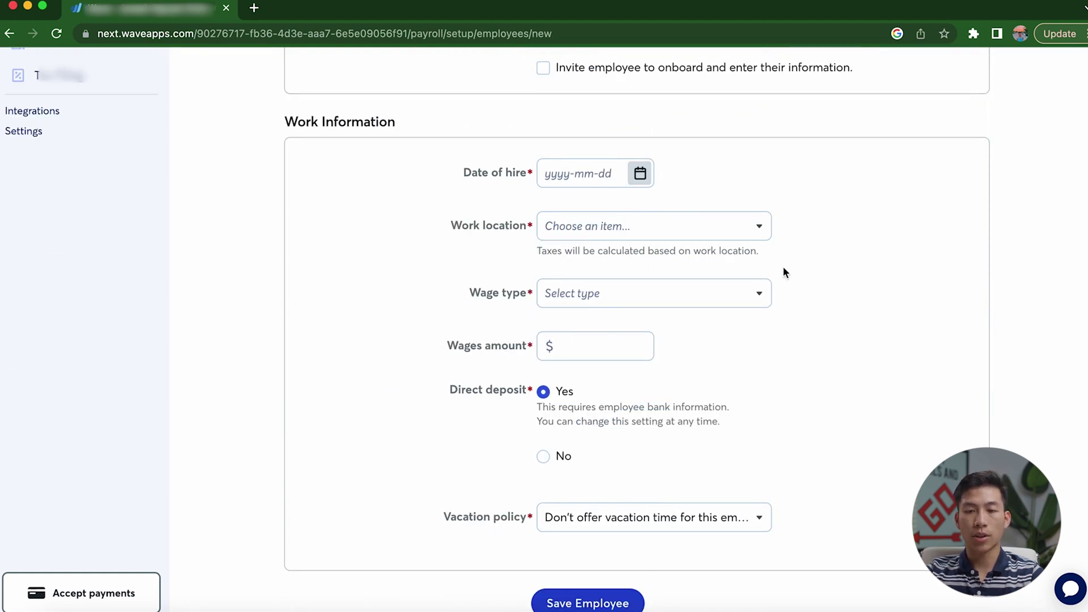
{"action": "scroll", "coordinate": [780, 296], "scroll_direction": "down", "scroll_amount": 2}
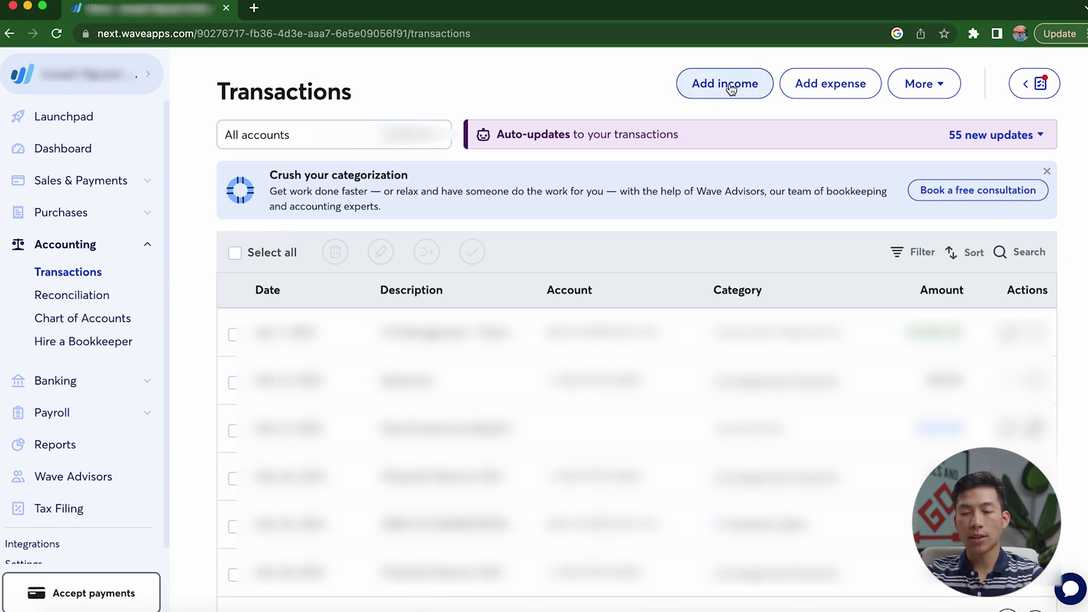
Show the More options for adding transactions, then go to the Reports overview with Profit & Loss and Balance Sheet.
{"action": "left_click", "coordinate": [919, 89]}
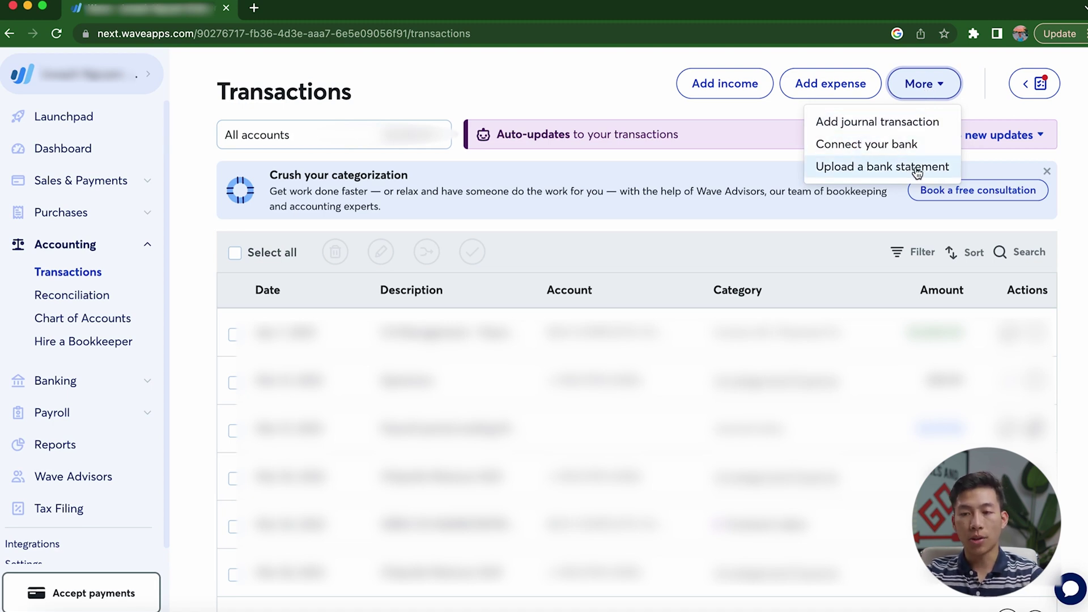
{"action": "left_click", "coordinate": [55, 444]}
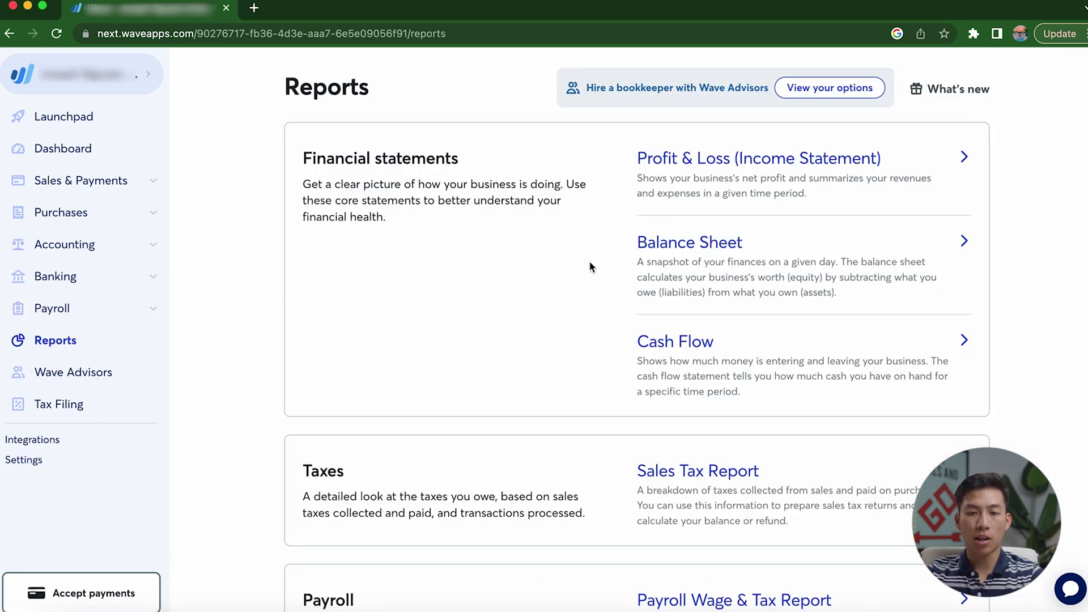
{"action": "scroll", "coordinate": [440, 476], "scroll_direction": "down", "scroll_amount": 3}
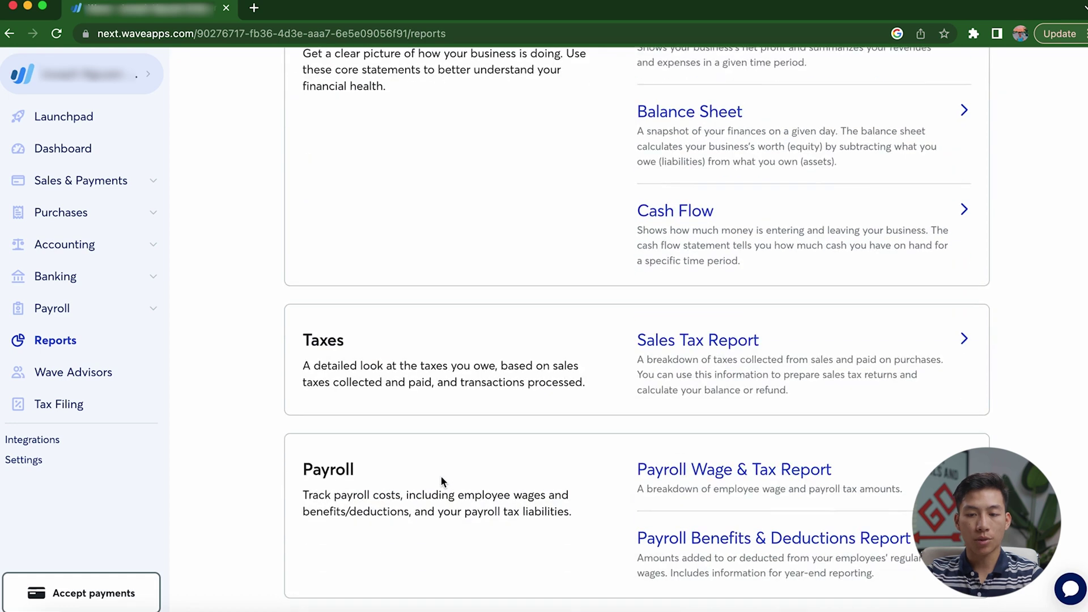
{"action": "scroll", "coordinate": [425, 498], "scroll_direction": "down", "scroll_amount": 5}
{"action": "scroll", "coordinate": [421, 509], "scroll_direction": "down", "scroll_amount": 5}
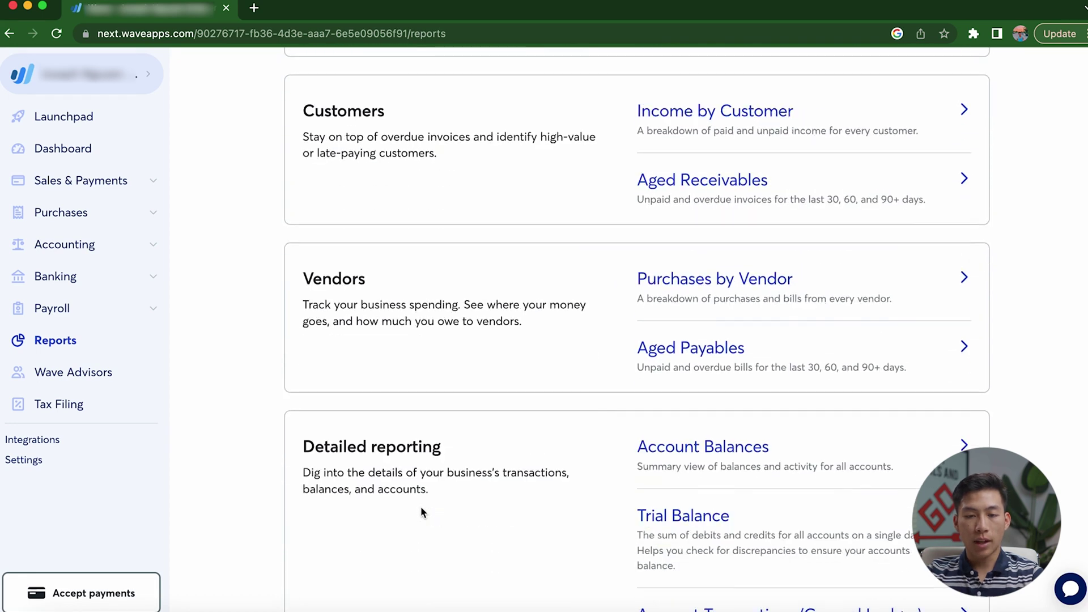
{"action": "scroll", "coordinate": [421, 512], "scroll_direction": "up", "scroll_amount": 1}
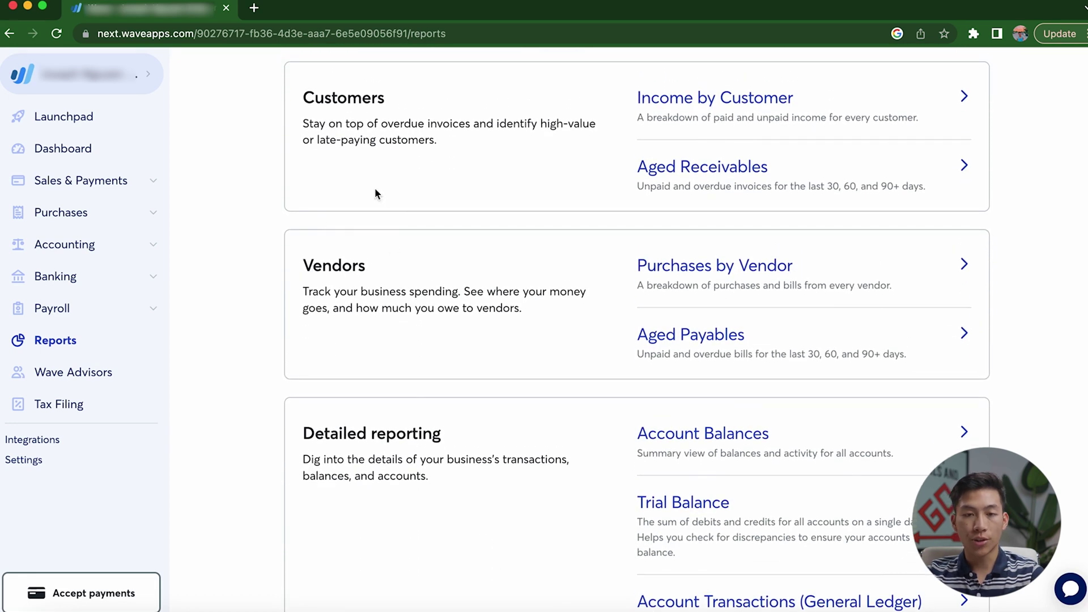
{"action": "scroll", "coordinate": [390, 456], "scroll_direction": "down", "scroll_amount": 2}
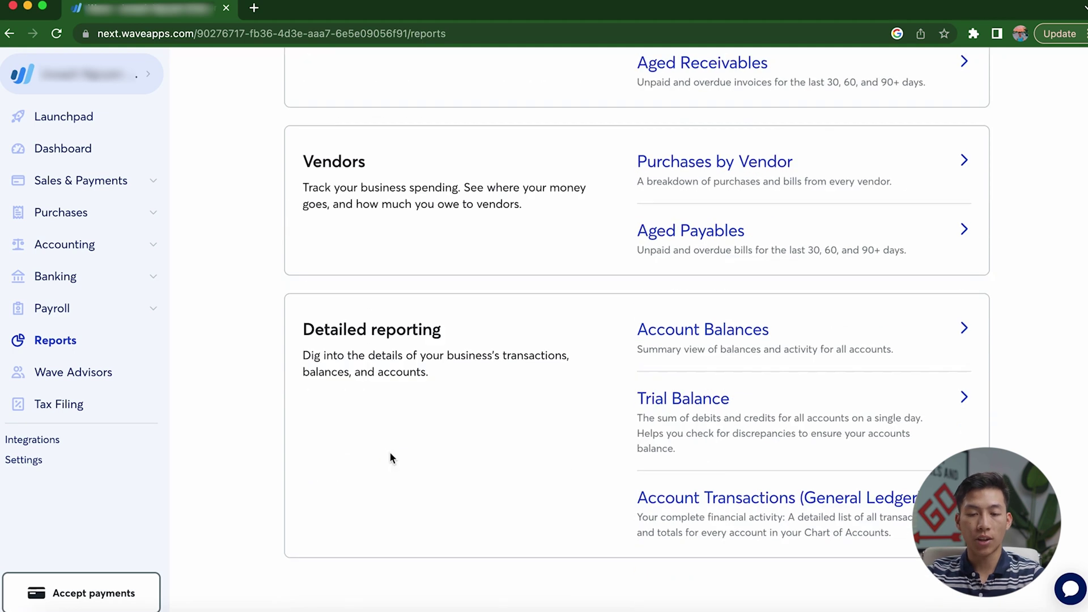
{"action": "scroll", "coordinate": [482, 391], "scroll_direction": "up", "scroll_amount": 15}
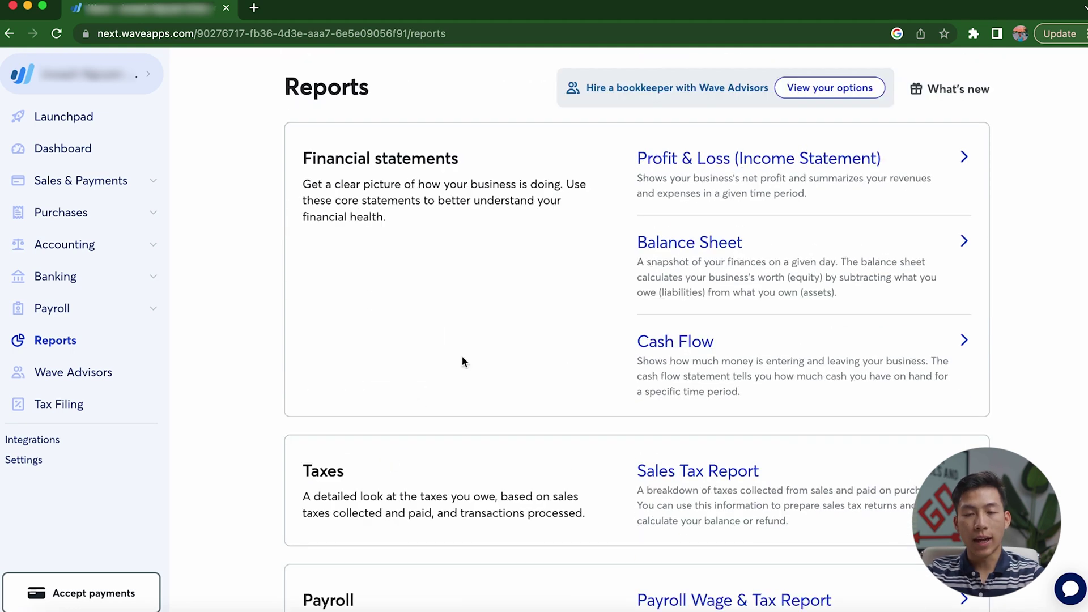